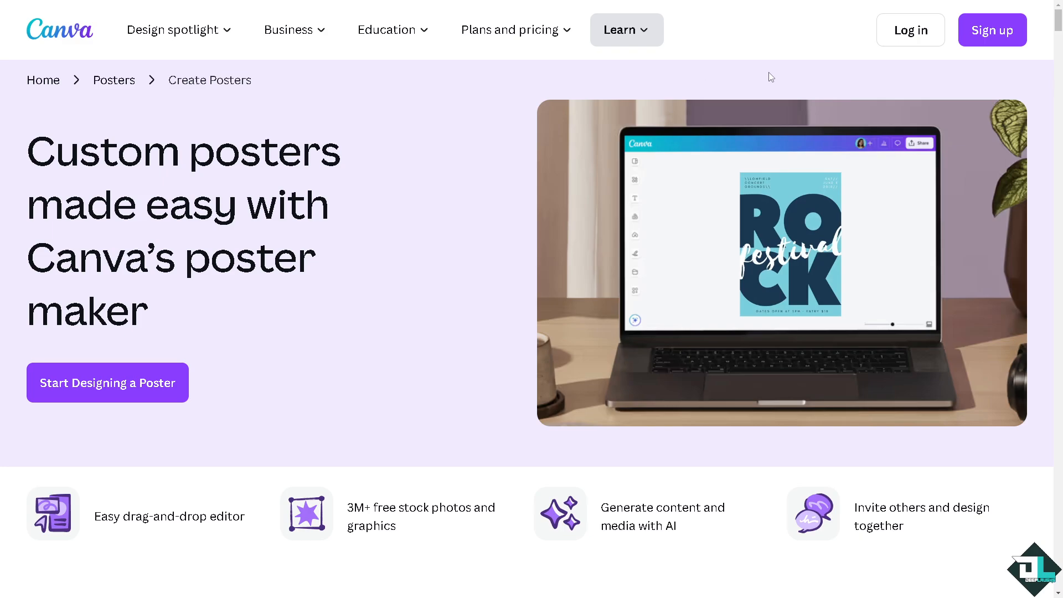
Start signing up and choose to continue with email from the additional sign-in options.
{"action": "left_click", "coordinate": [992, 30]}
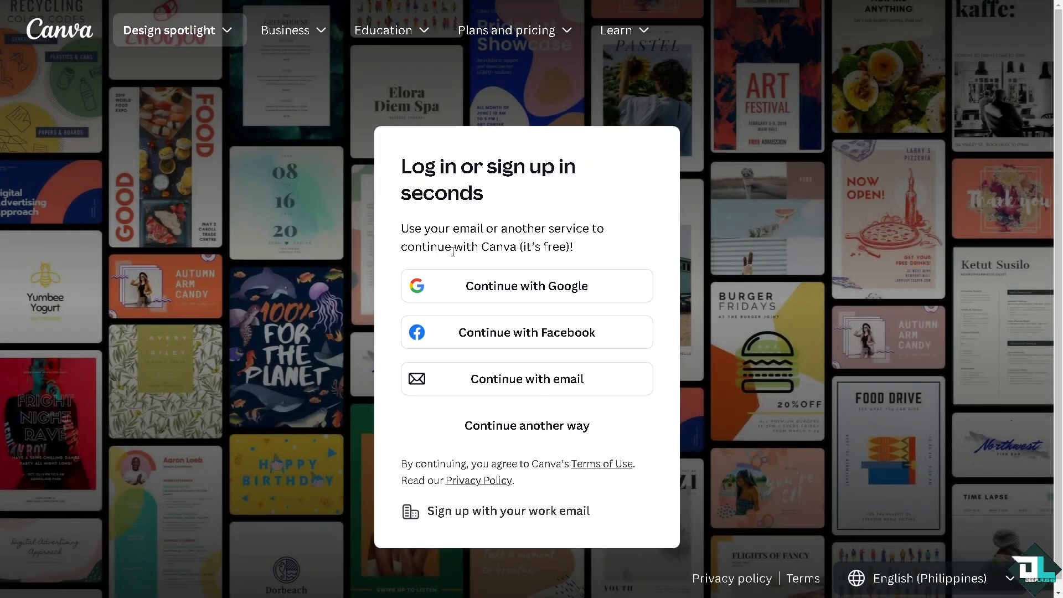
{"action": "left_click", "coordinate": [499, 425]}
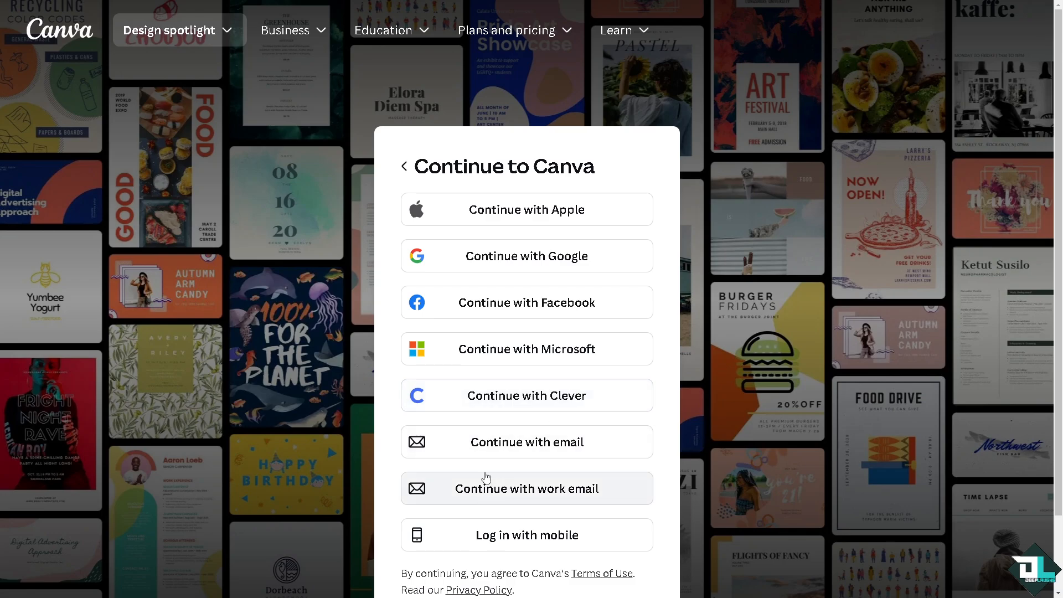
{"action": "left_click", "coordinate": [455, 450]}
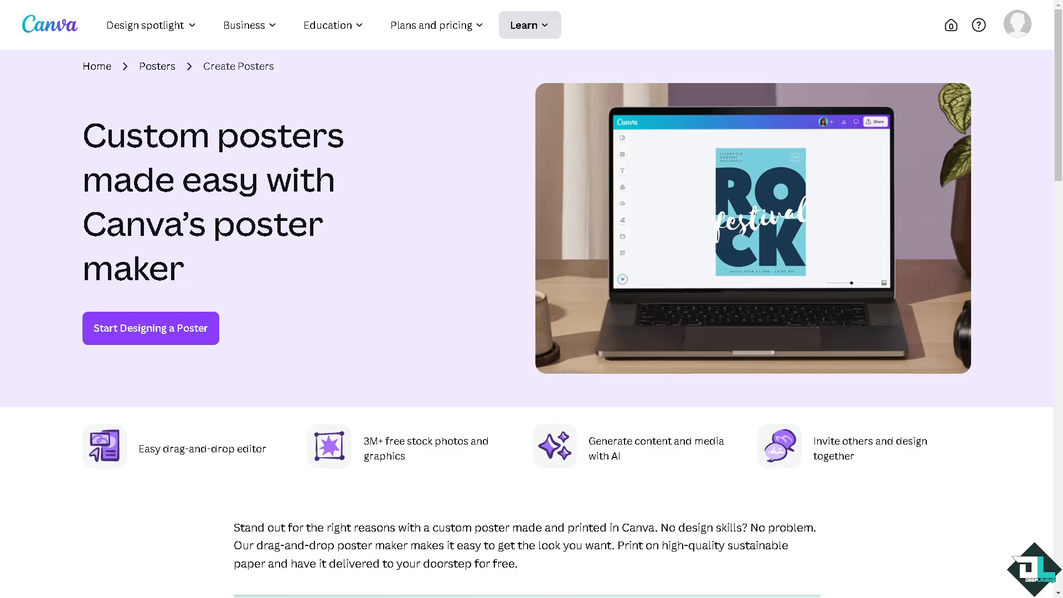
Start a new poster design and title it "How to Make a Poster in Canva".
{"action": "left_click", "coordinate": [158, 336]}
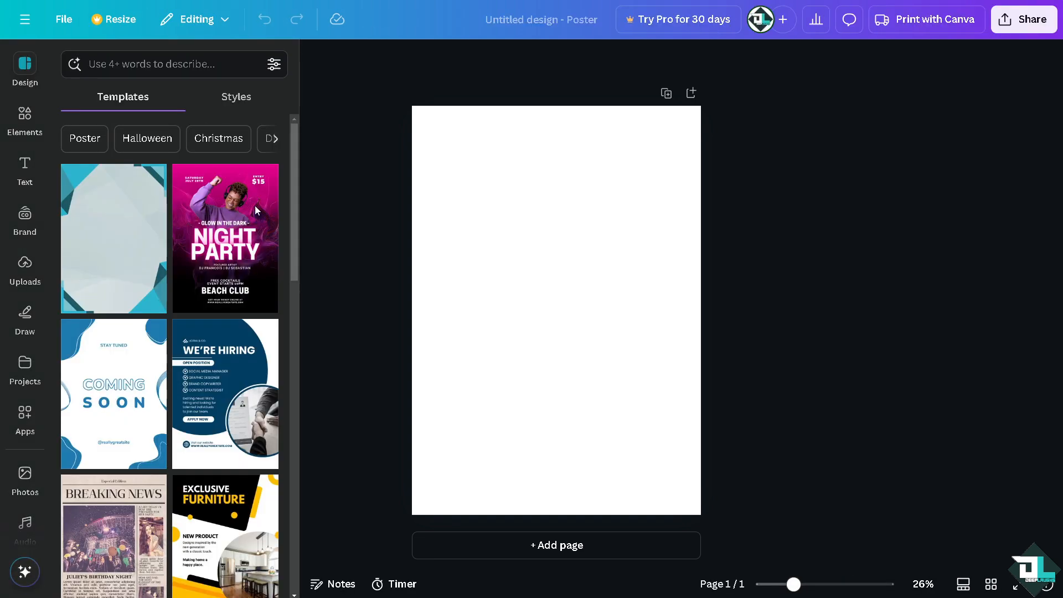
{"action": "left_click", "coordinate": [559, 15]}
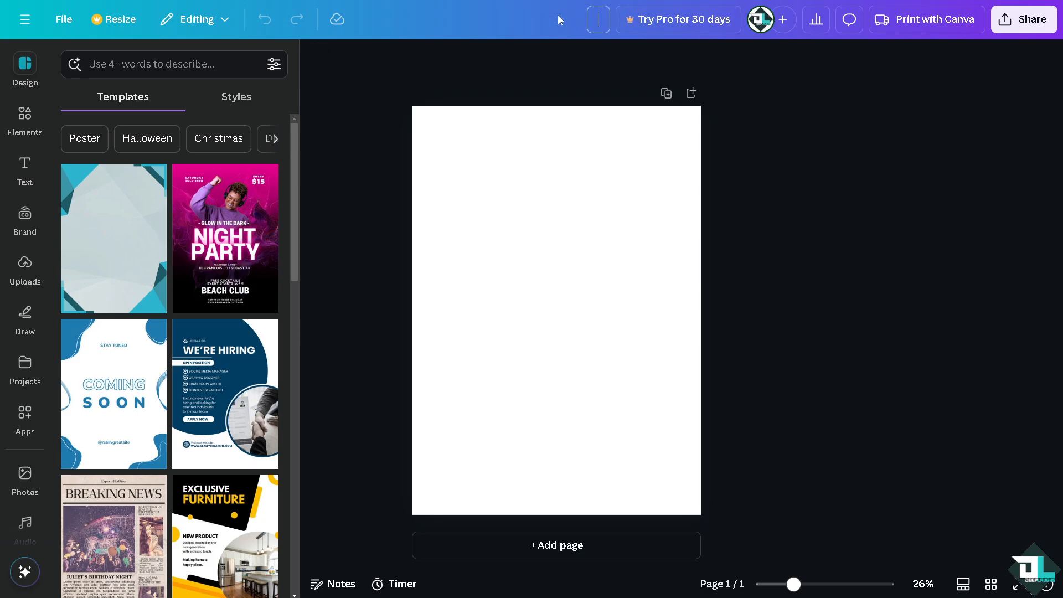
{"action": "type", "text": "How to Make a Poster in Canva"}
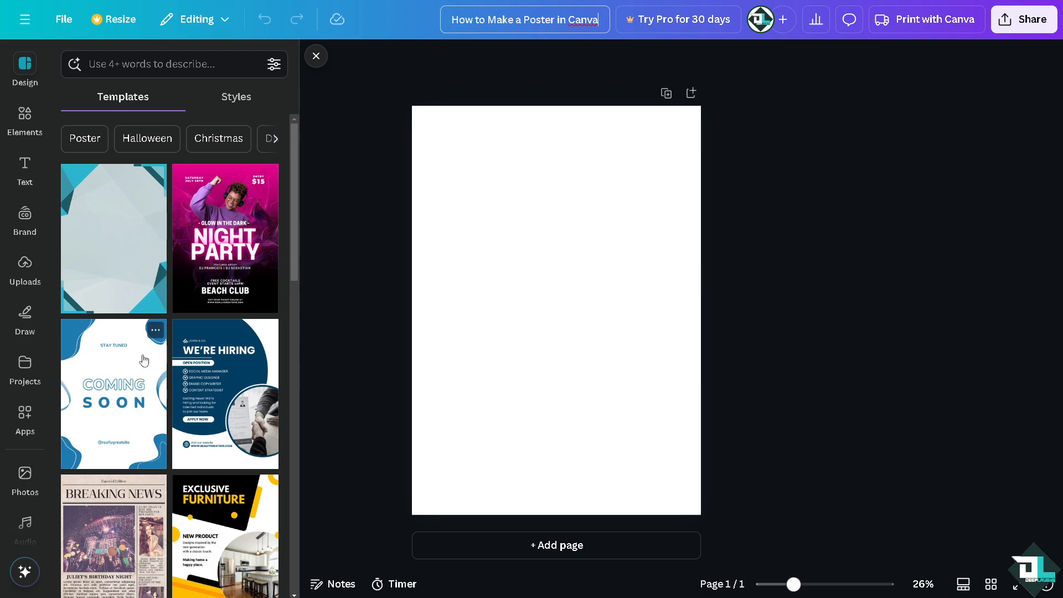
Browse the poster templates and apply the pink and black "Night Party" design to the blank page.
{"action": "scroll", "coordinate": [229, 345], "scroll_direction": "down", "scroll_amount": 2}
{"action": "scroll", "coordinate": [229, 345], "scroll_direction": "down", "scroll_amount": 3}
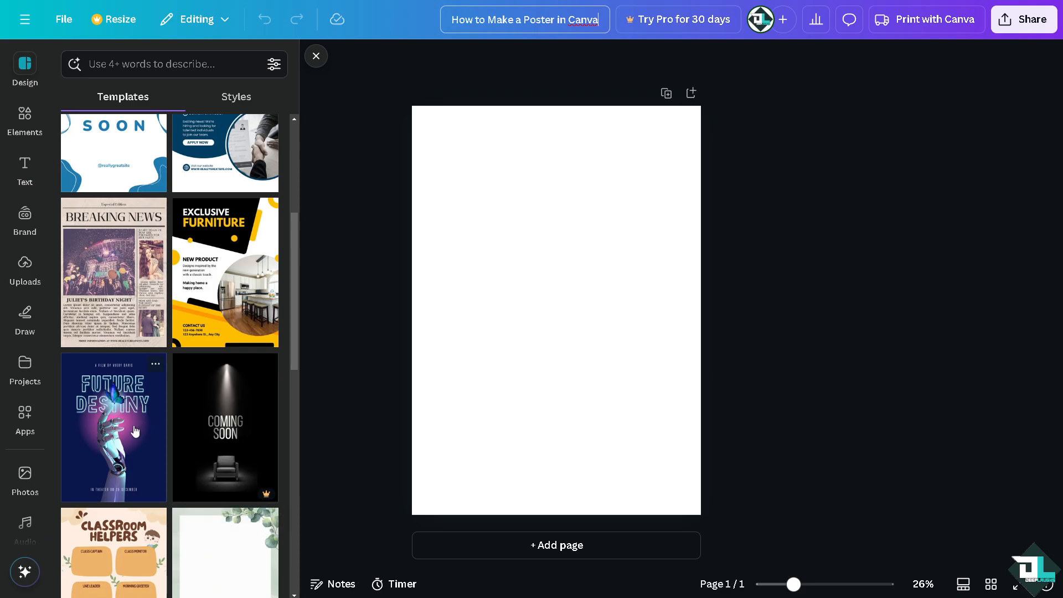
{"action": "scroll", "coordinate": [123, 424], "scroll_direction": "down", "scroll_amount": 1}
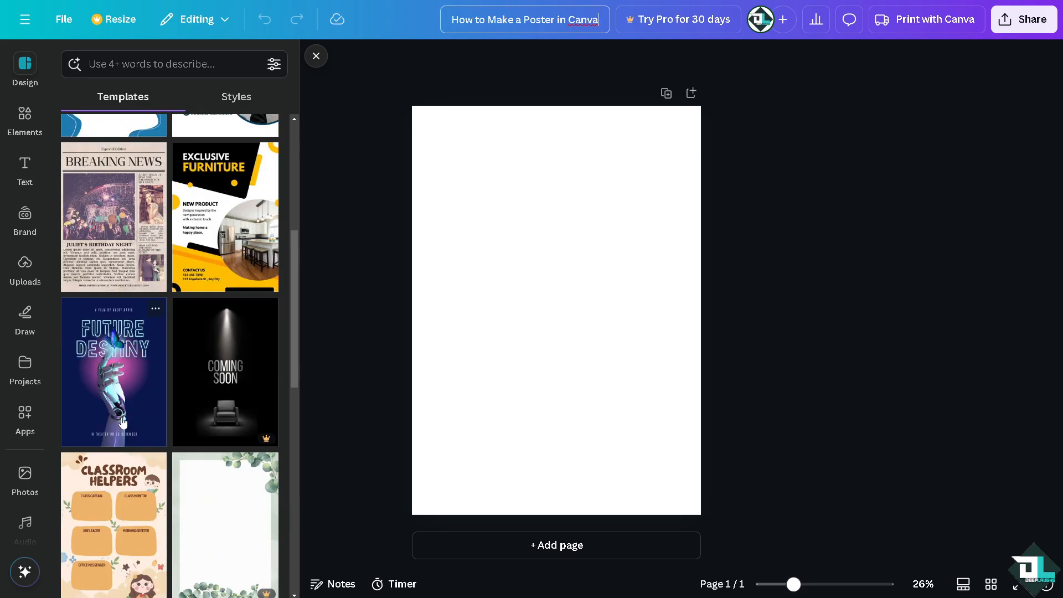
{"action": "scroll", "coordinate": [121, 419], "scroll_direction": "up", "scroll_amount": 2}
{"action": "scroll", "coordinate": [120, 419], "scroll_direction": "up", "scroll_amount": 3}
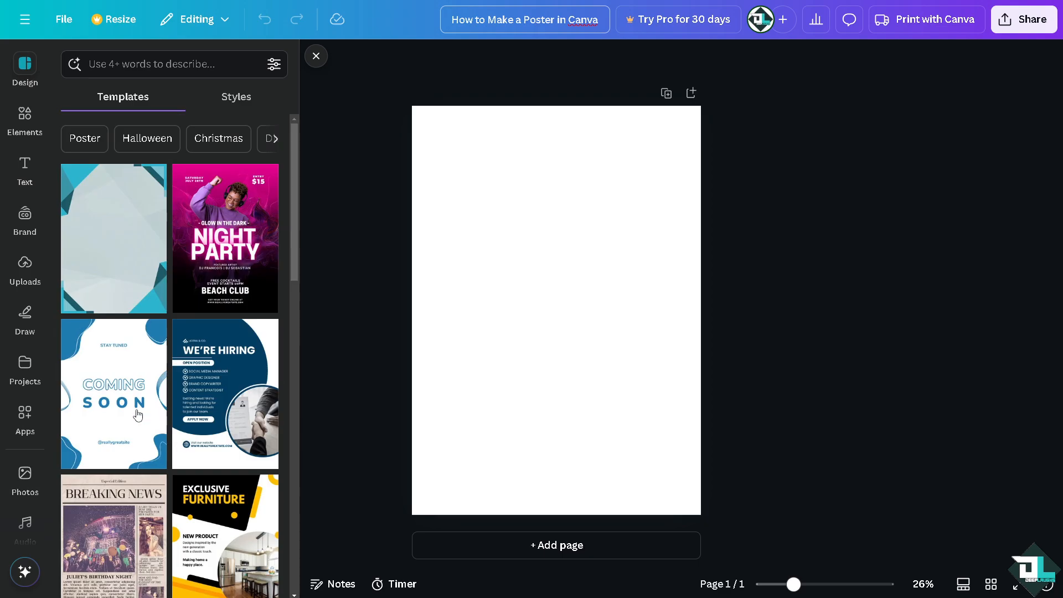
{"action": "left_click", "coordinate": [213, 266]}
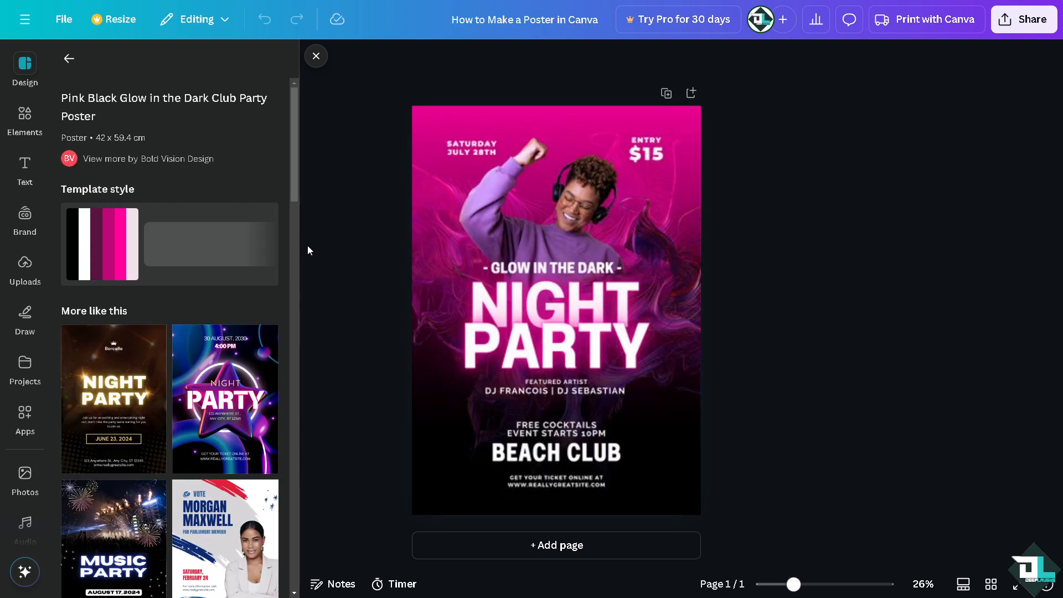
Apply the Night Party template's style to the poster and shuffle its colours to a magenta-to-black background with white glowing headline text.
{"action": "left_click", "coordinate": [166, 237]}
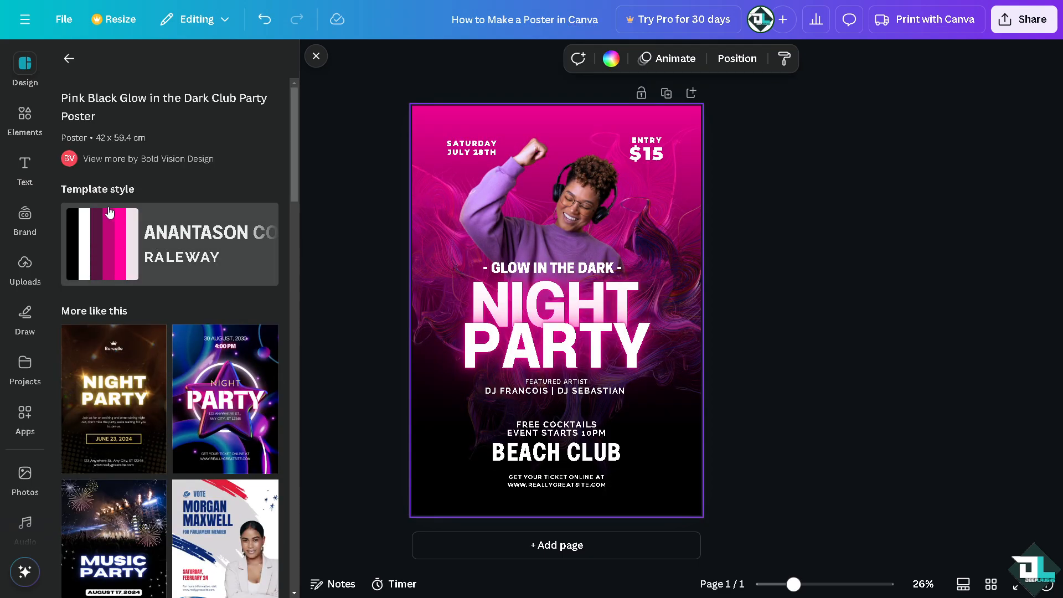
{"action": "left_click", "coordinate": [123, 238]}
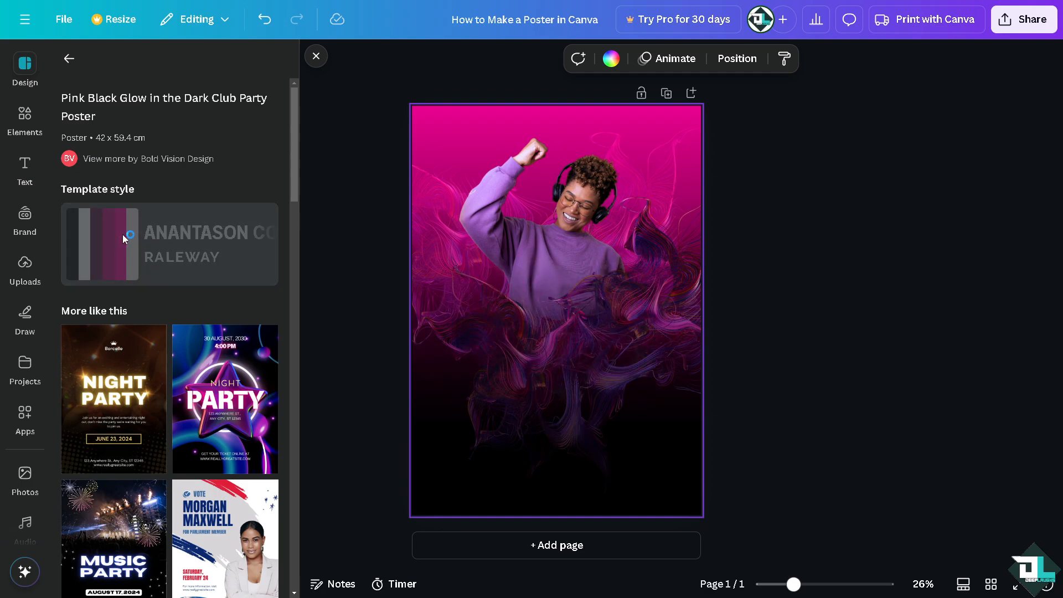
{"action": "left_click", "coordinate": [81, 254]}
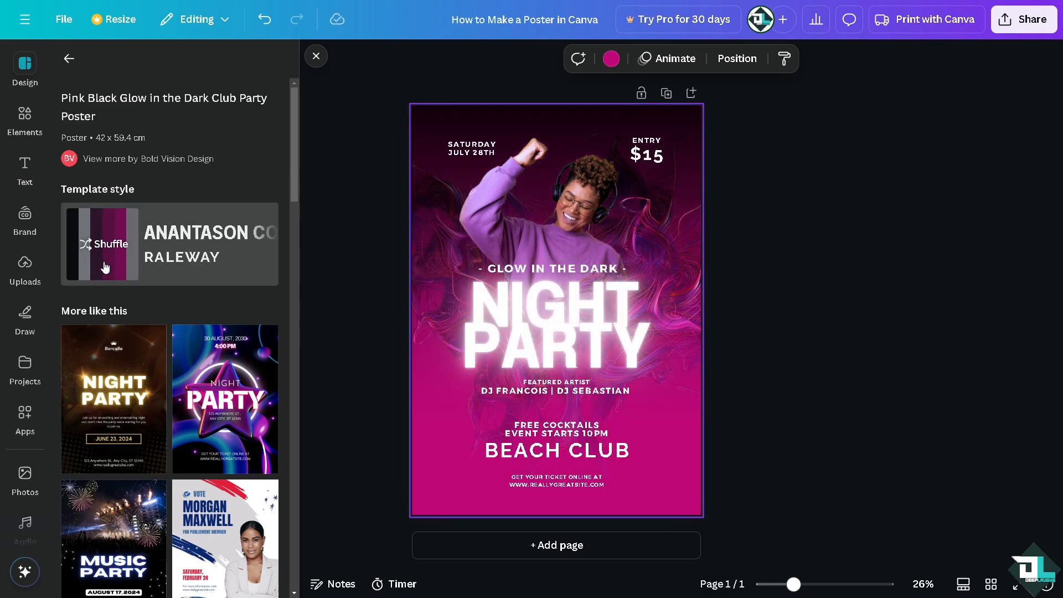
{"action": "left_click", "coordinate": [105, 267]}
{"action": "left_click", "coordinate": [133, 271]}
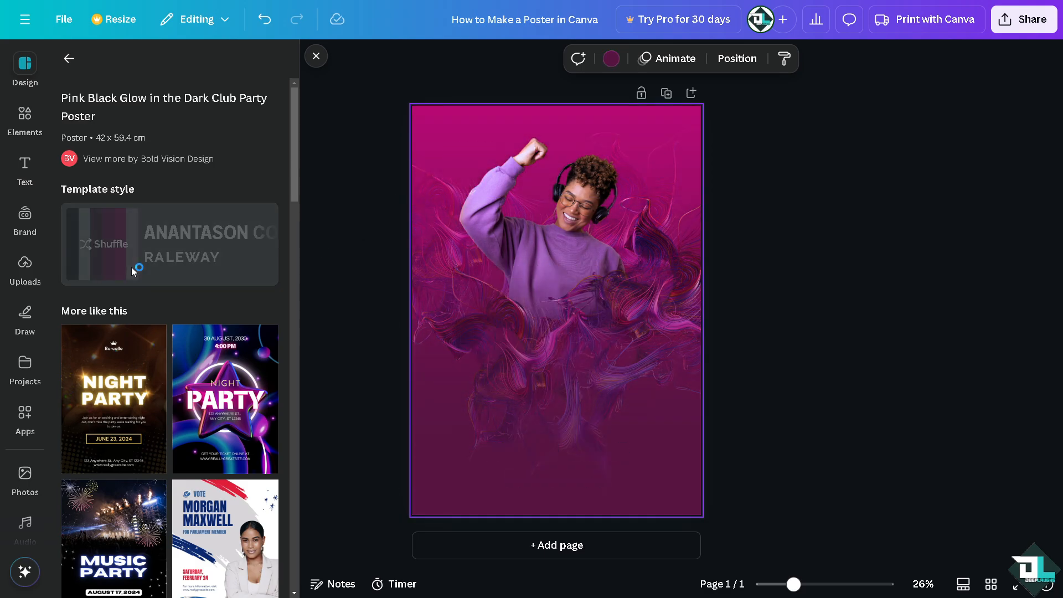
{"action": "left_click", "coordinate": [76, 274]}
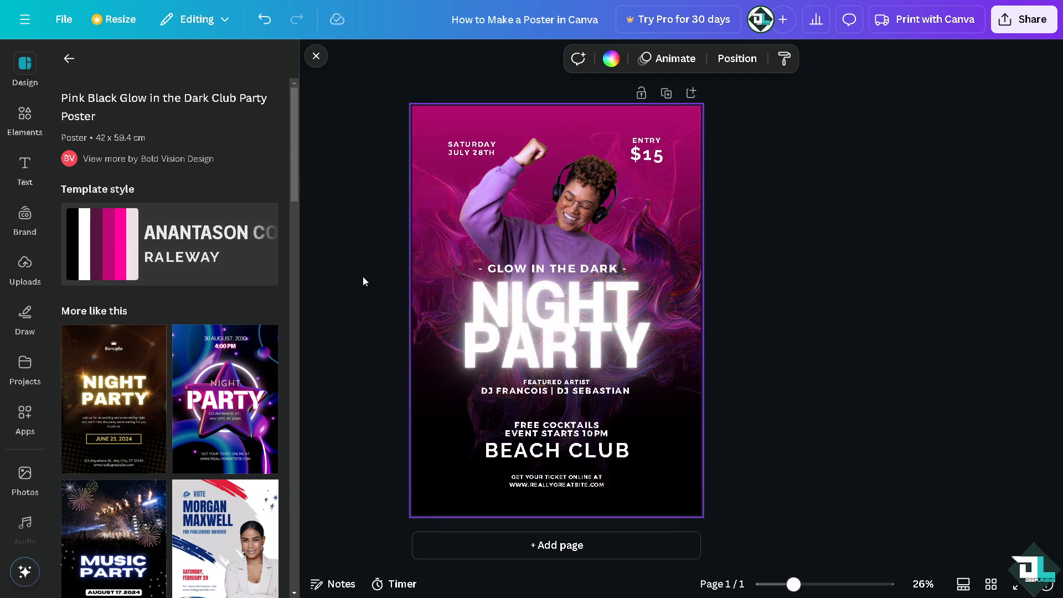
{"action": "left_click", "coordinate": [316, 57]}
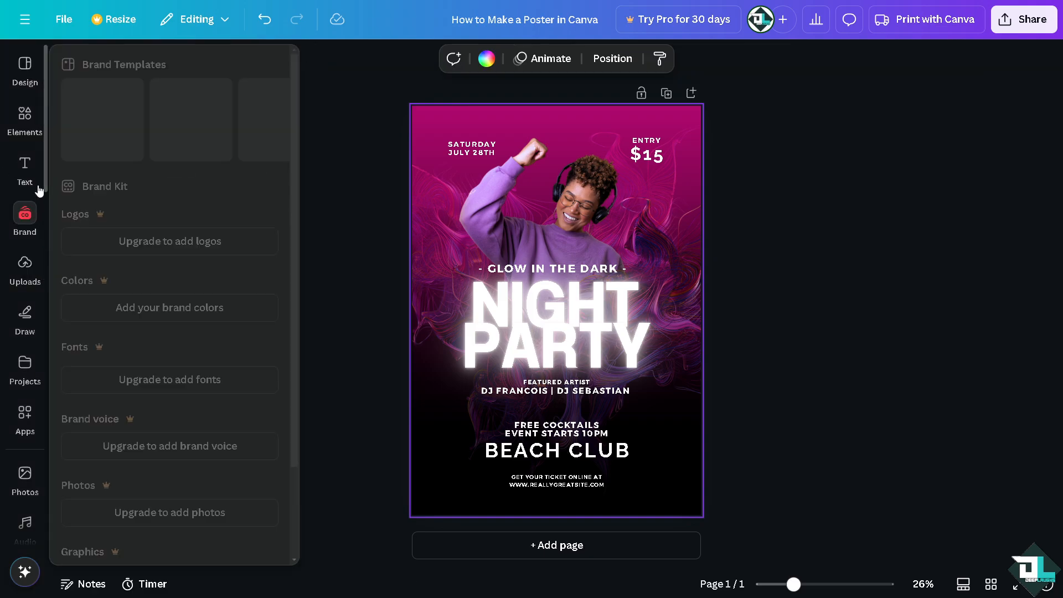
Add the pink and purple paint splatter graphic, enlarge it and place it across the lower headline and artist text.
{"action": "left_click", "coordinate": [25, 116]}
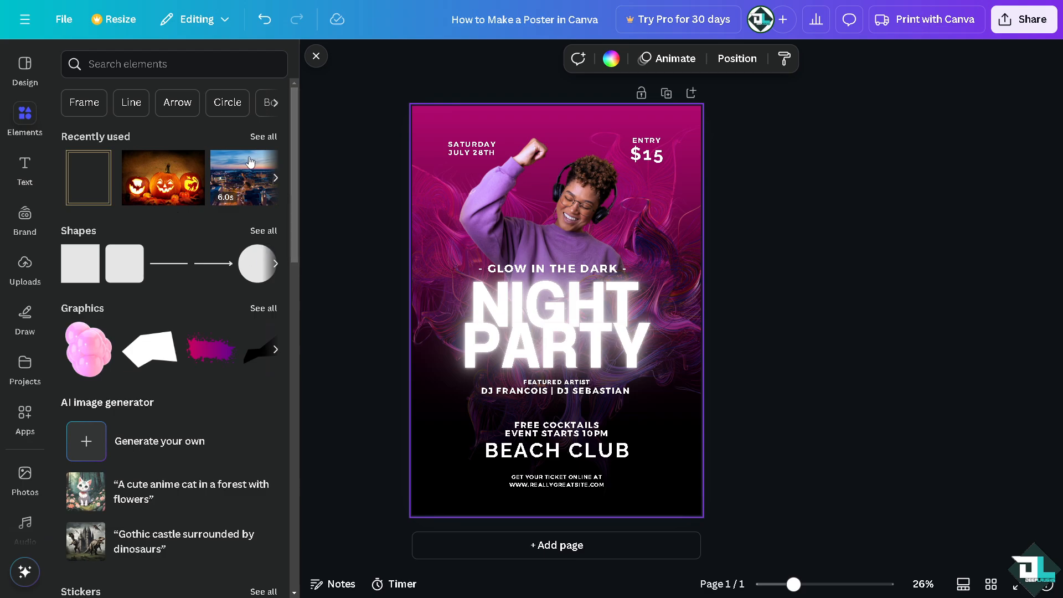
{"action": "left_click", "coordinate": [264, 308]}
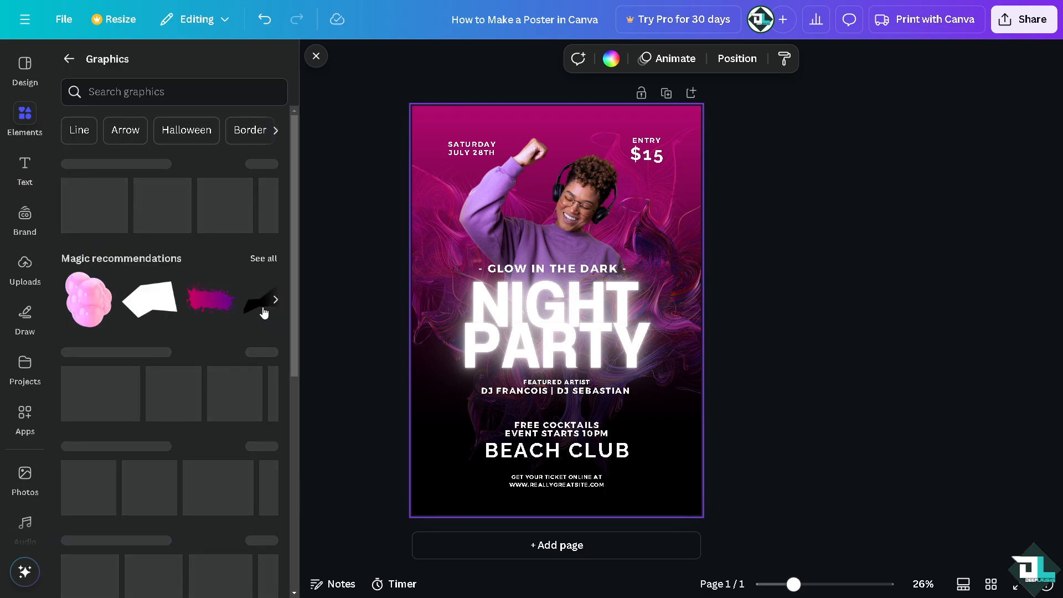
{"action": "left_click", "coordinate": [211, 299]}
{"action": "mouse_move", "coordinate": [549, 300]}
{"action": "left_mouse_down"}
{"action": "mouse_move", "coordinate": [570, 379]}
{"action": "mouse_move", "coordinate": [549, 357]}
{"action": "left_mouse_up"}
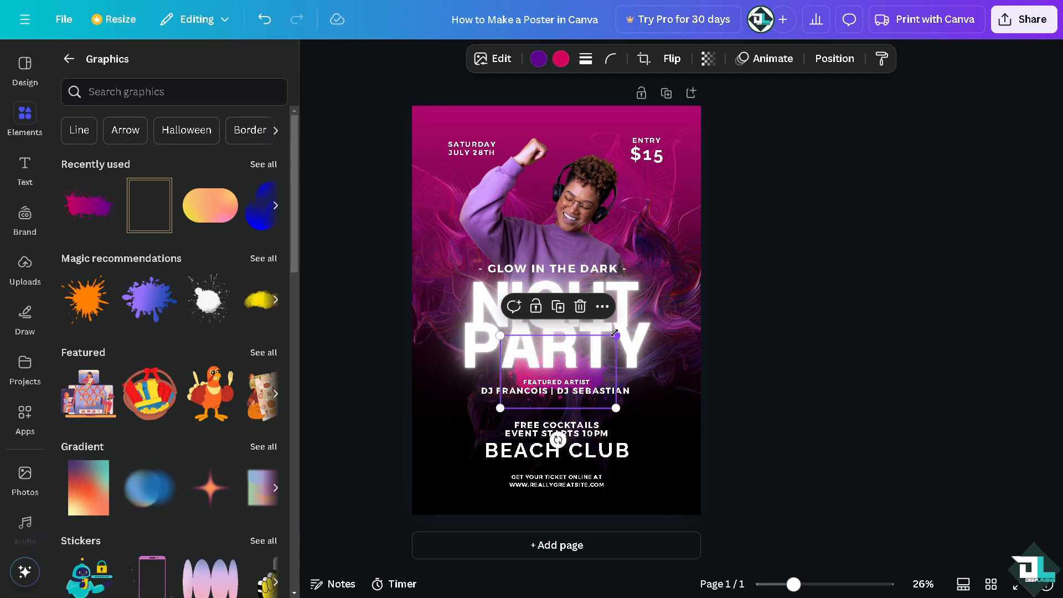
{"action": "left_click_drag", "start_coordinate": [616, 336], "coordinate": [692, 306]}
{"action": "left_click_drag", "start_coordinate": [652, 374], "coordinate": [625, 392]}
Set the paint splatter graphic's transparency to 53 and return to the full poster view.
{"action": "left_click", "coordinate": [708, 58]}
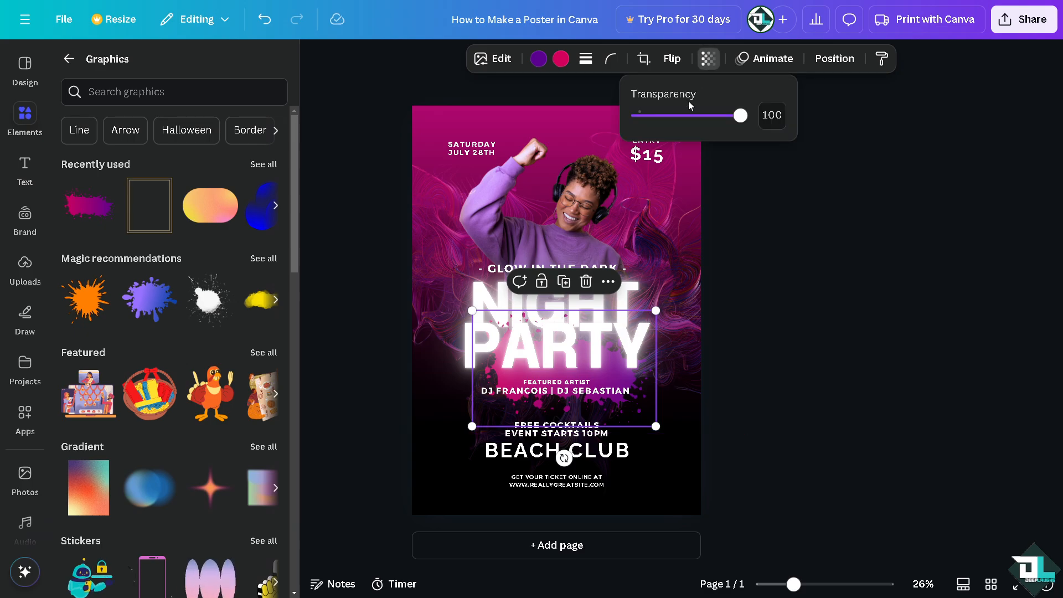
{"action": "mouse_move", "coordinate": [686, 118]}
{"action": "left_mouse_down"}
{"action": "mouse_move", "coordinate": [747, 118]}
{"action": "mouse_move", "coordinate": [693, 117]}
{"action": "left_mouse_up"}
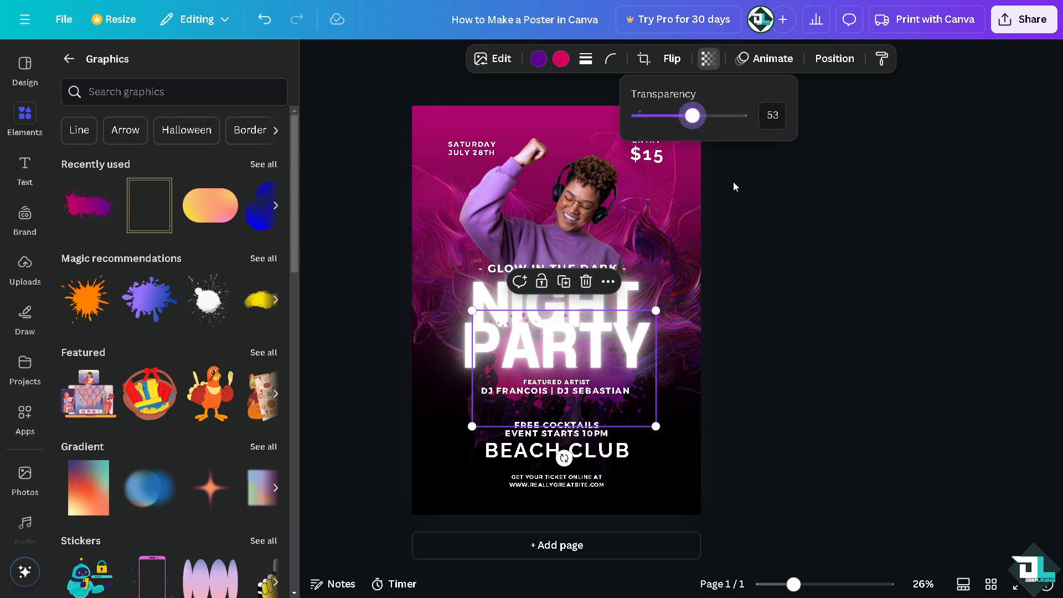
{"action": "left_click", "coordinate": [376, 301]}
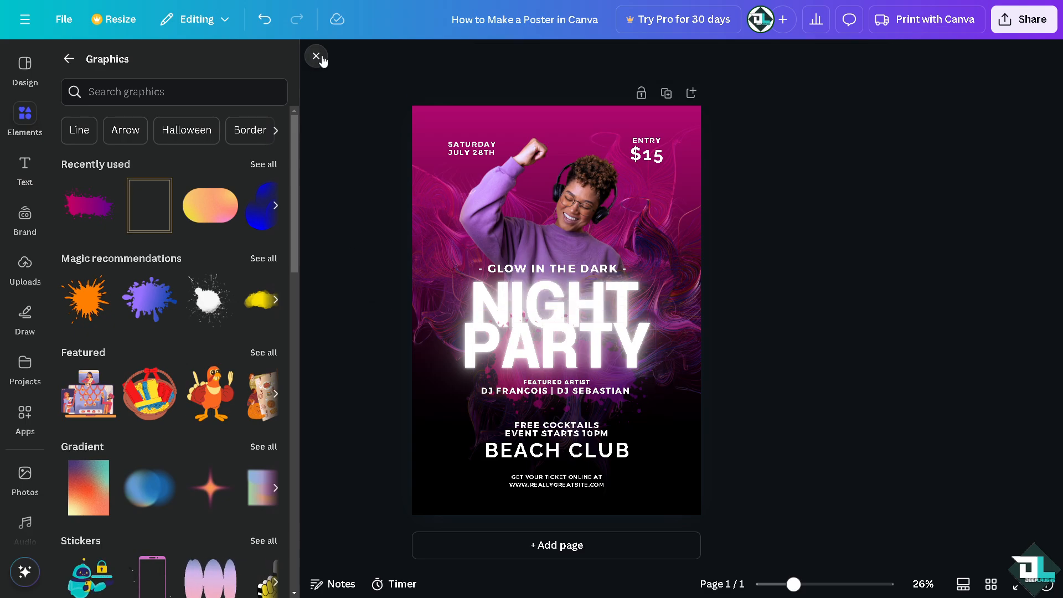
{"action": "left_click", "coordinate": [319, 59]}
{"action": "left_click", "coordinate": [507, 317]}
{"action": "left_click", "coordinate": [502, 284]}
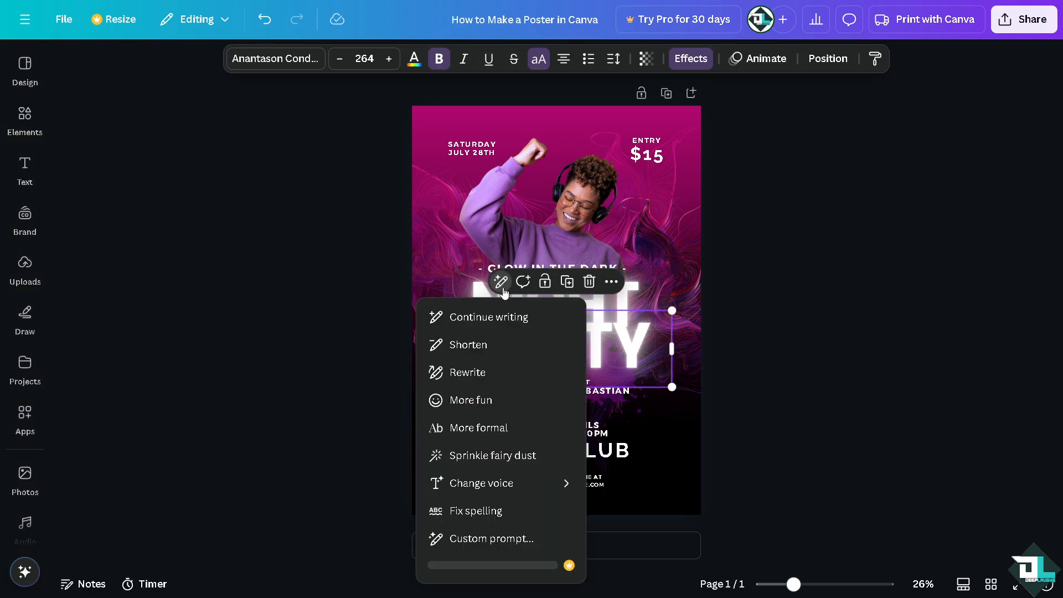
{"action": "left_click", "coordinate": [735, 303]}
{"action": "left_click", "coordinate": [736, 304]}
{"action": "left_click", "coordinate": [523, 323]}
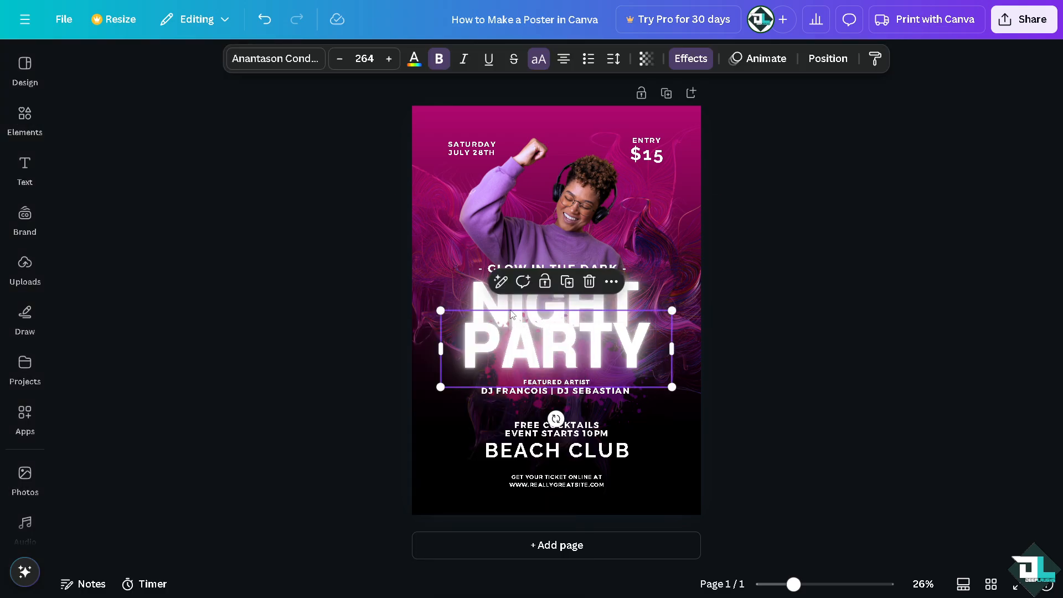
{"action": "left_click", "coordinate": [337, 262]}
{"action": "left_click", "coordinate": [660, 331]}
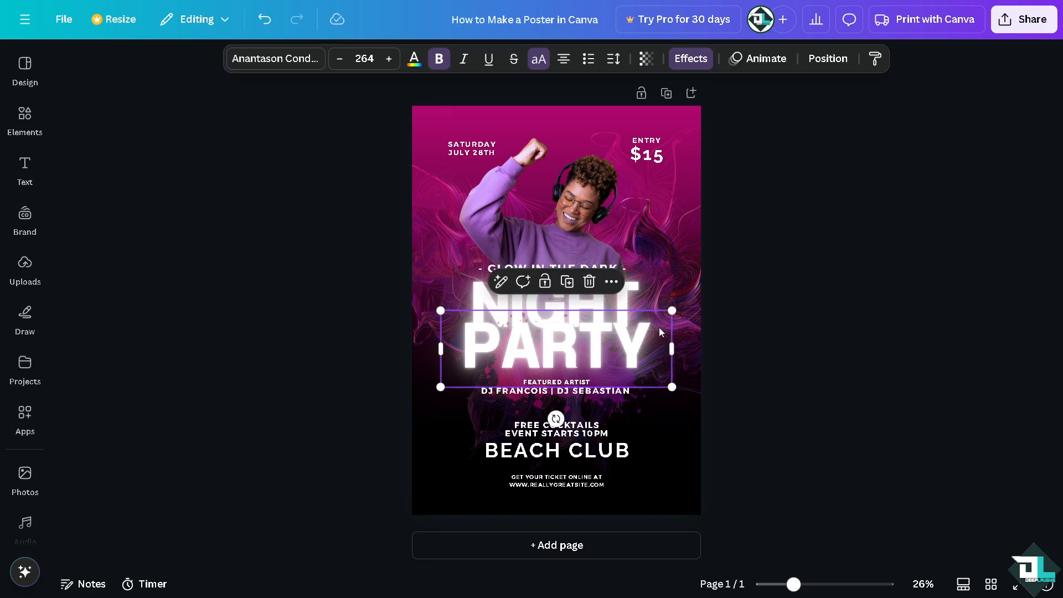
Replace the headline word "PARTY" with "LAUGHS".
{"action": "double_click", "coordinate": [590, 354]}
{"action": "left_click", "coordinate": [591, 341]}
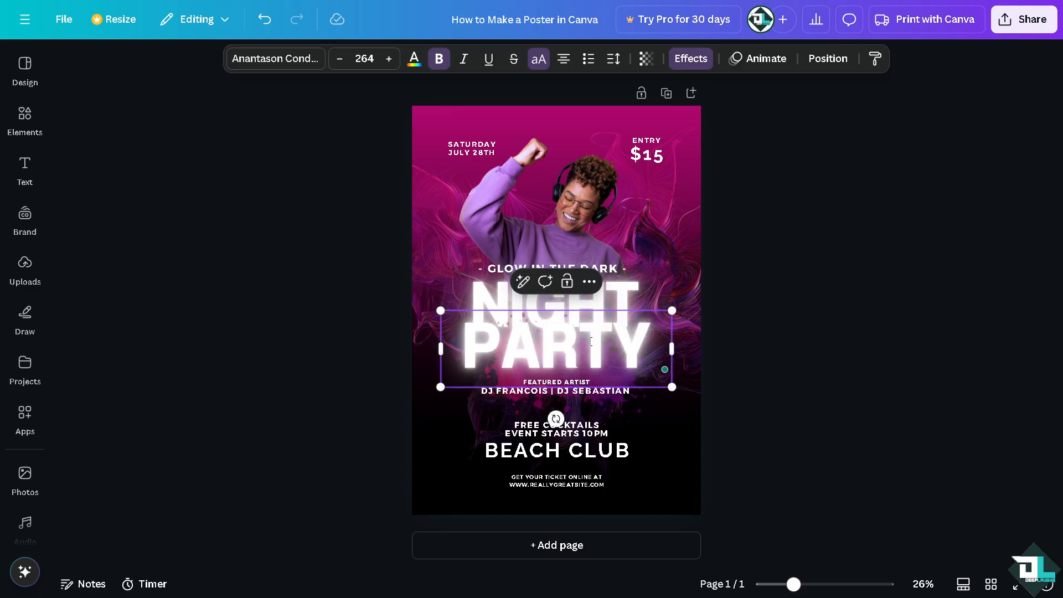
{"action": "key", "text": "ctrl+a"}
{"action": "type", "text": "LAUG"}
{"action": "key", "text": "BackSpace"}
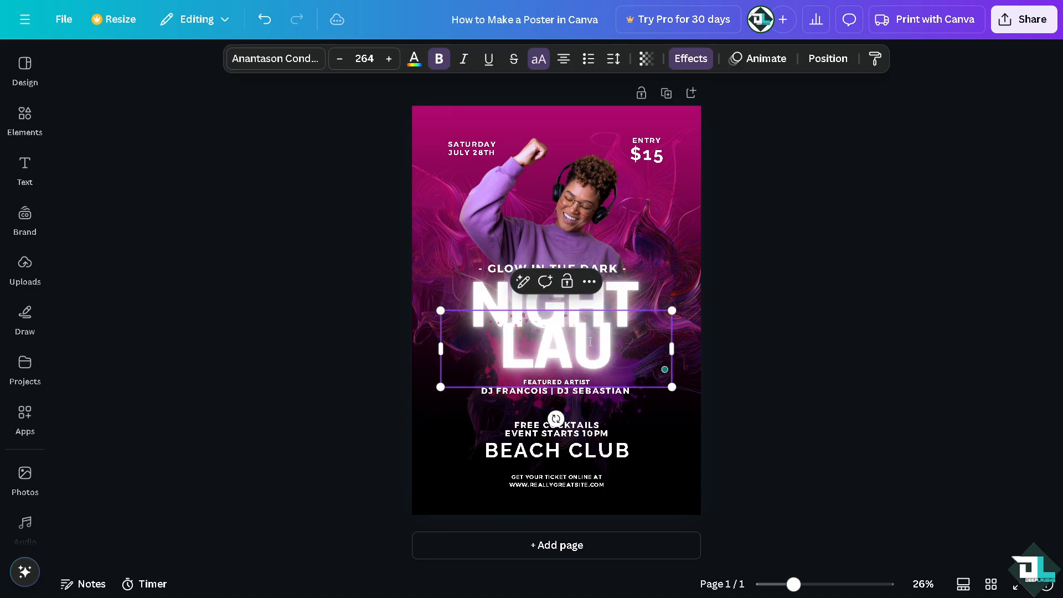
{"action": "type", "text": "GHS"}
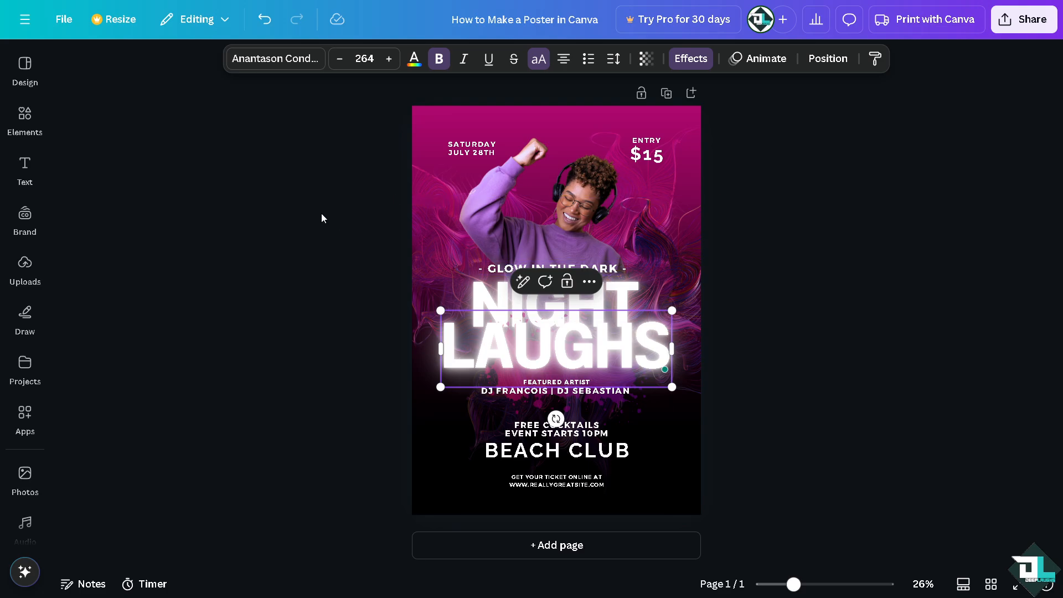
{"action": "left_click", "coordinate": [323, 218]}
Replace the headline word "NIGHT" with "DEEP" and position "LAUGHS" directly beneath it.
{"action": "left_click", "coordinate": [504, 298]}
{"action": "left_click_drag", "start_coordinate": [517, 356], "coordinate": [518, 389]}
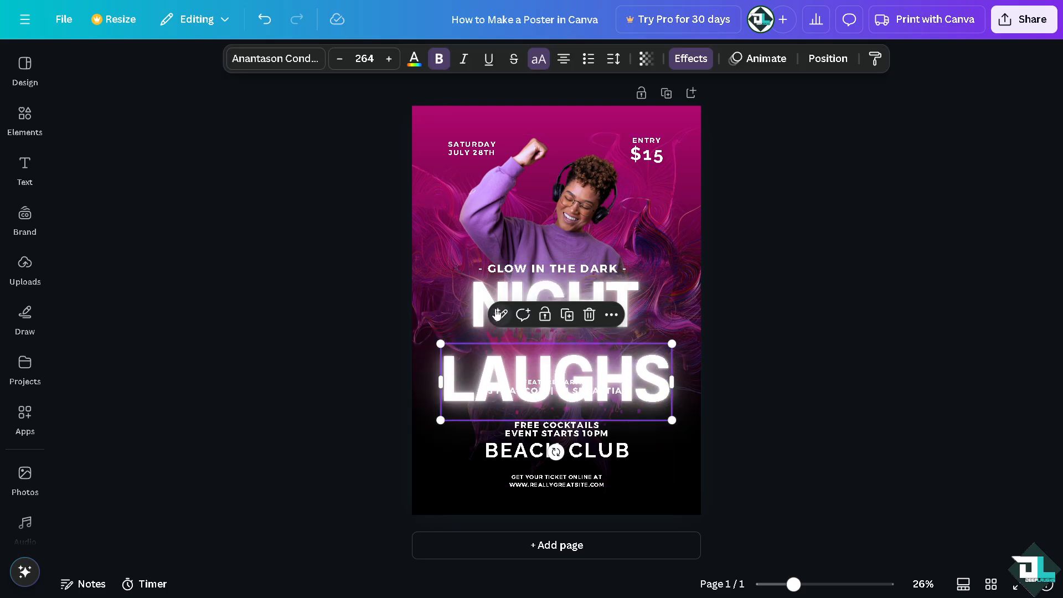
{"action": "left_click", "coordinate": [485, 294]}
{"action": "double_click", "coordinate": [485, 293]}
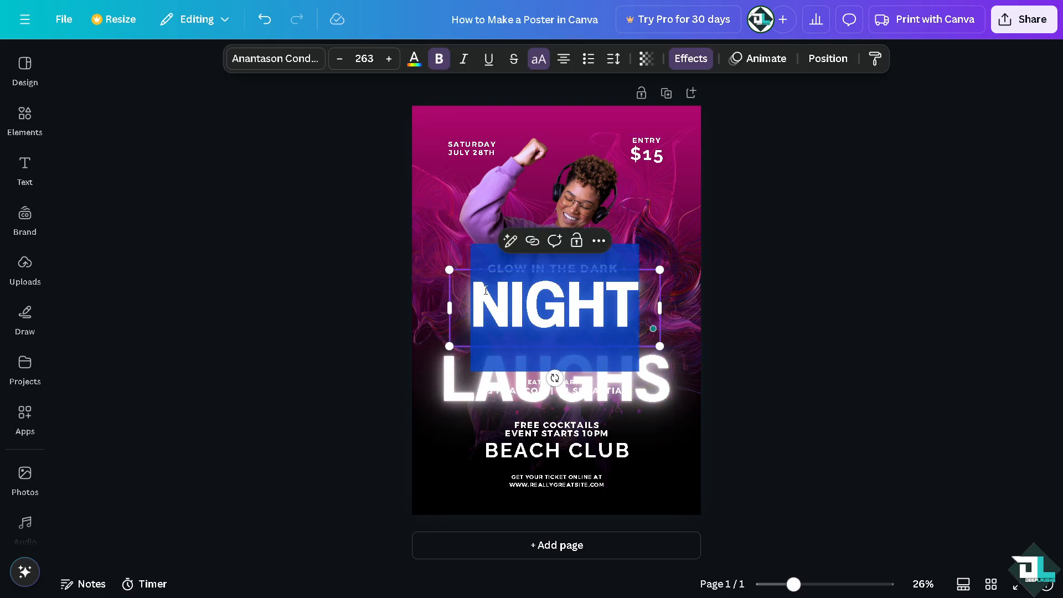
{"action": "type", "text": "DEEP"}
{"action": "left_click", "coordinate": [335, 288]}
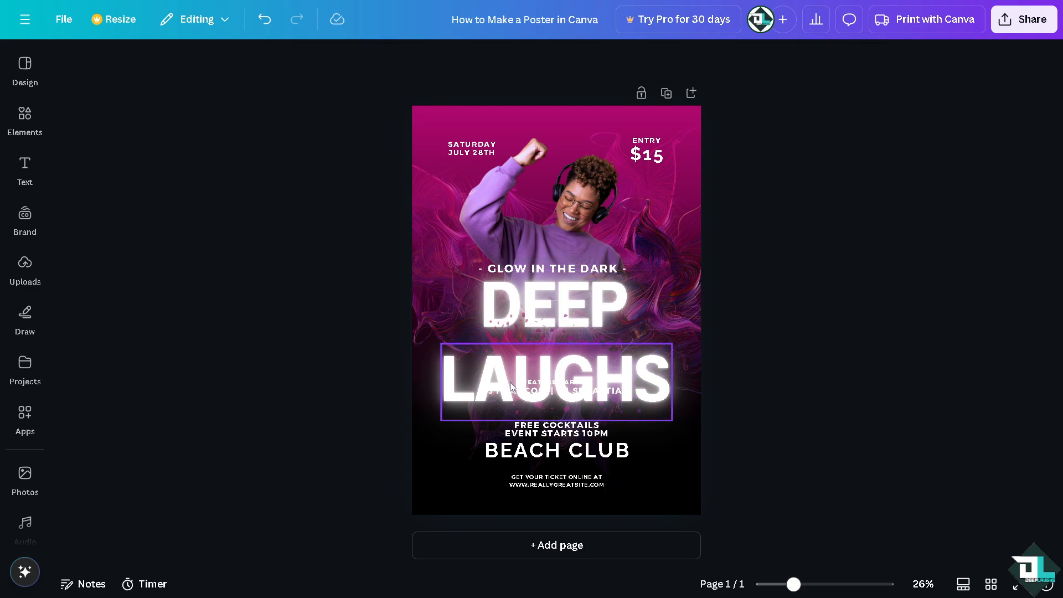
{"action": "left_click_drag", "start_coordinate": [573, 375], "coordinate": [565, 339]}
{"action": "left_click", "coordinate": [779, 296]}
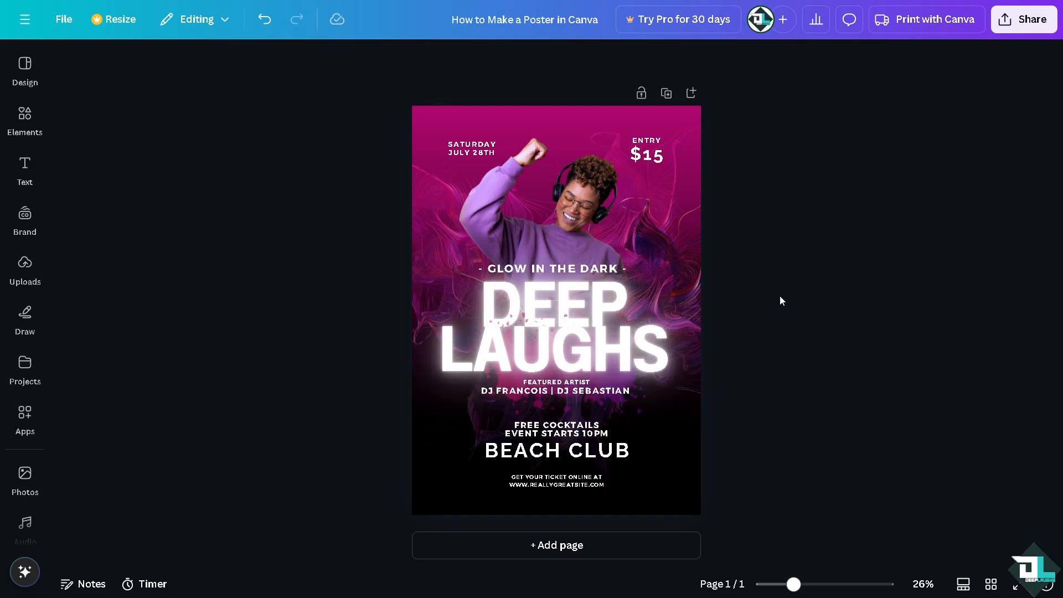
Replace the free cocktails and event start text with "HOW TO MAKE A POSTER IN CANVA" and move it slightly higher.
{"action": "double_click", "coordinate": [605, 425]}
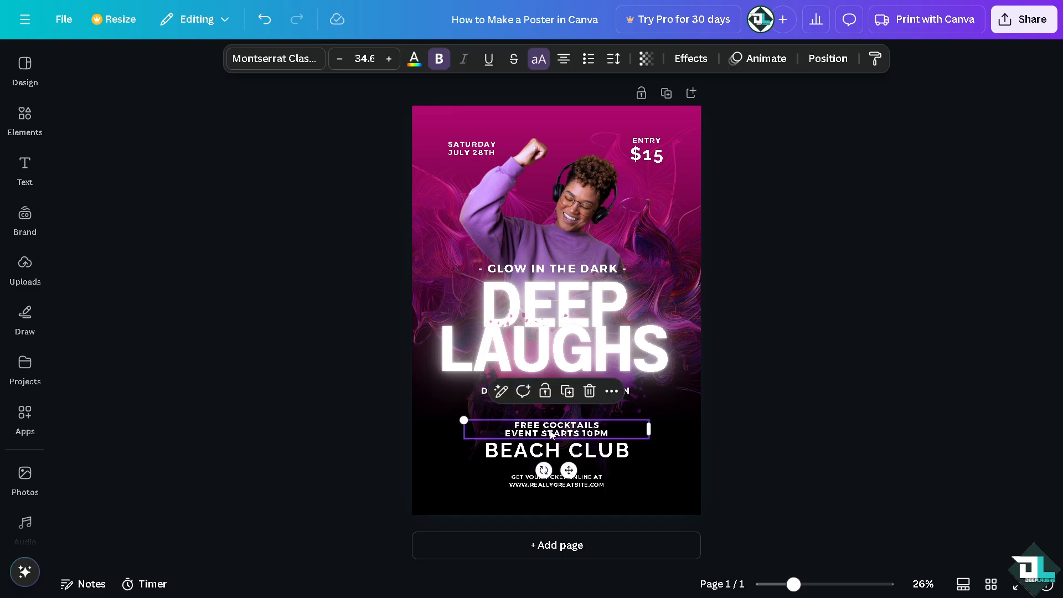
{"action": "type", "text": "HOW TO MAKE A POSTER IN CANVA"}
{"action": "left_click", "coordinate": [785, 387]}
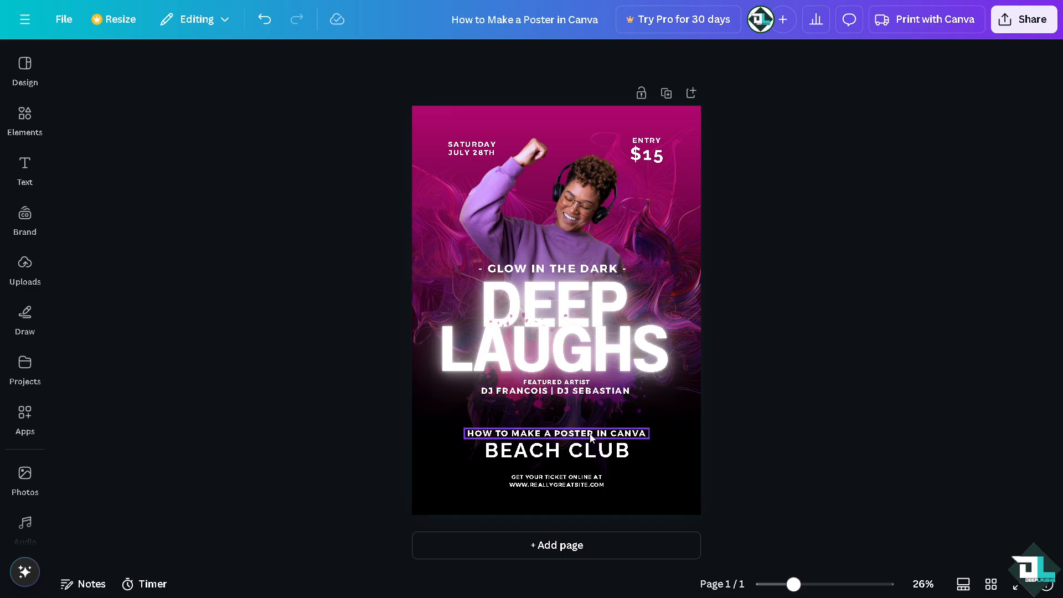
{"action": "left_click_drag", "start_coordinate": [591, 438], "coordinate": [591, 417]}
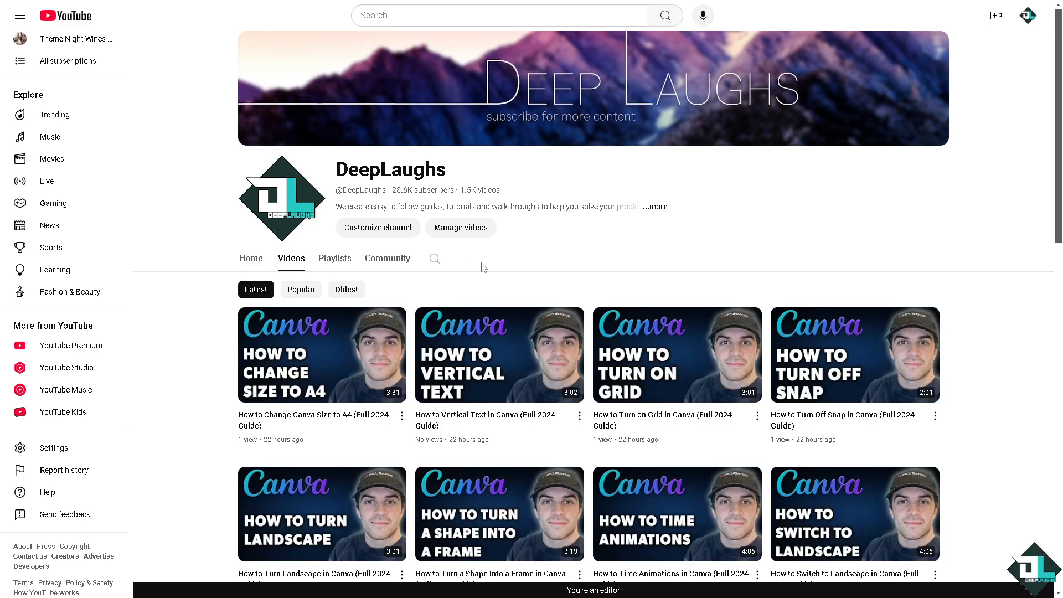
Copy the DeepLaughs channel URL from the channel details on its YouTube page.
{"action": "left_click", "coordinate": [659, 208]}
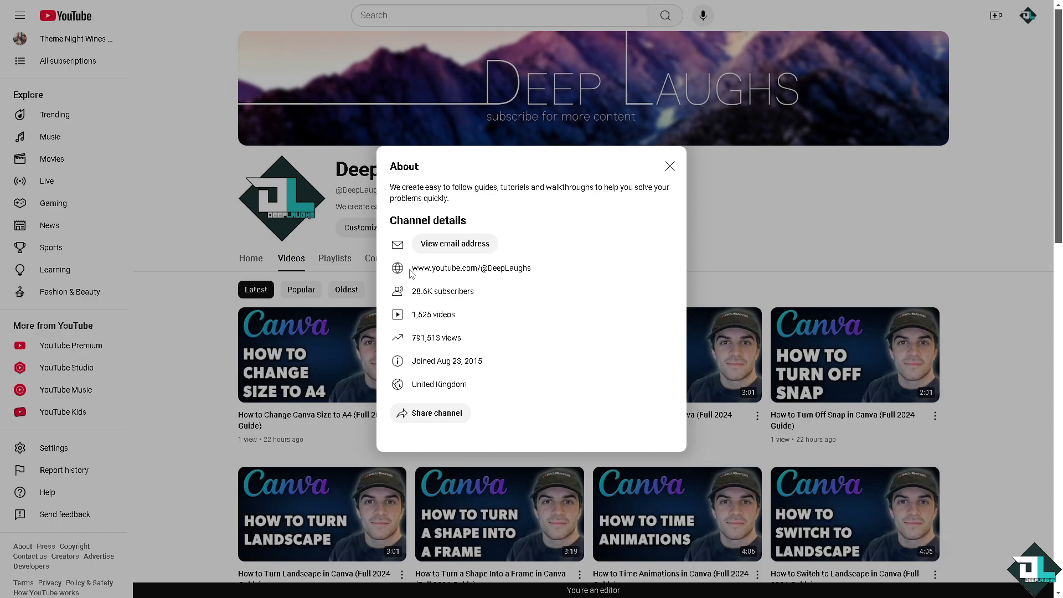
{"action": "left_click_drag", "start_coordinate": [409, 271], "coordinate": [532, 268]}
{"action": "key", "text": "ctrl+c"}
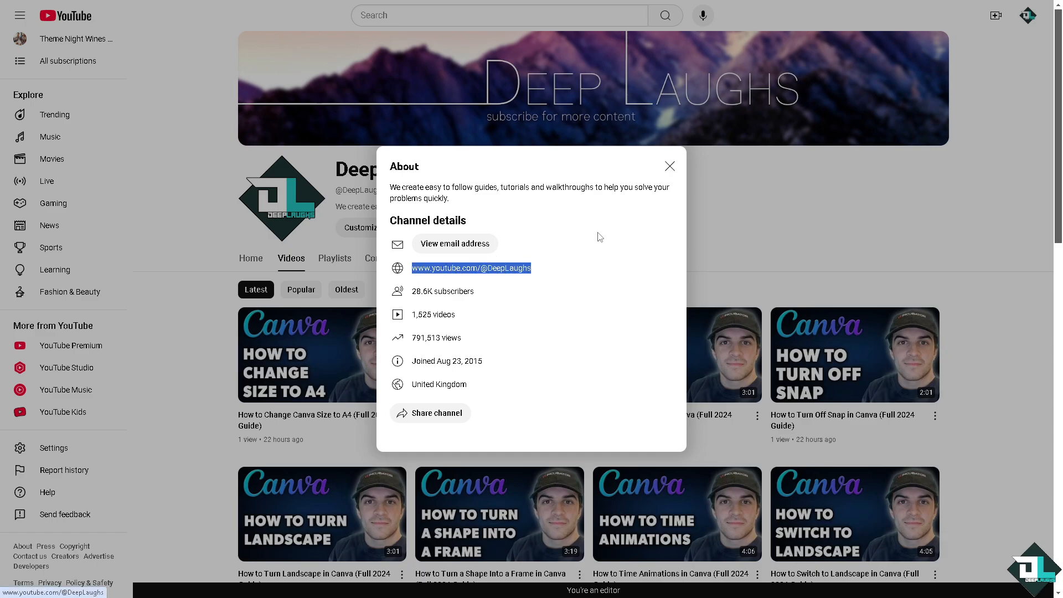
{"action": "left_click", "coordinate": [670, 166]}
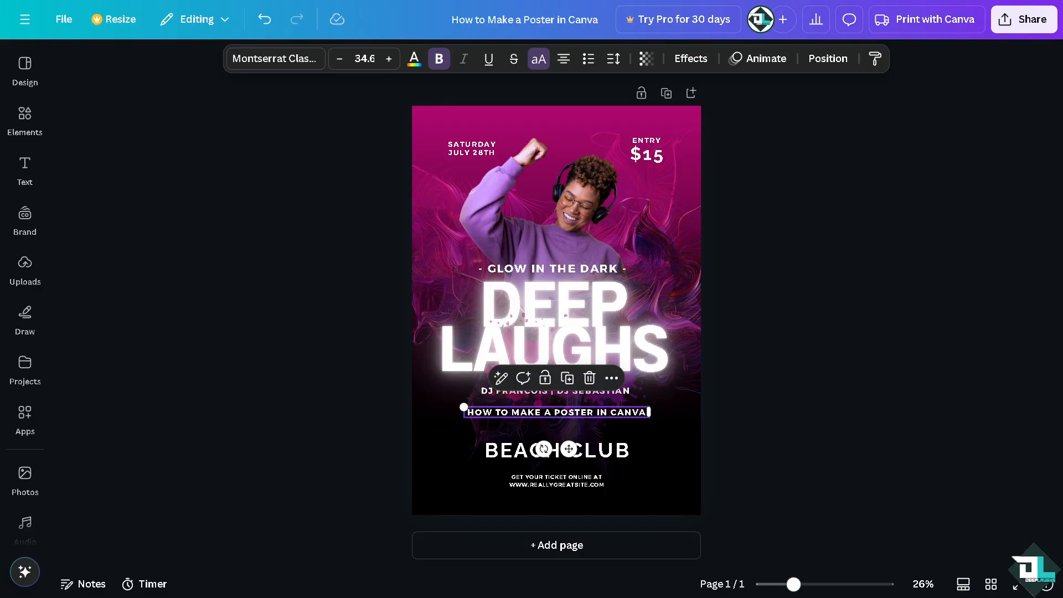
Replace the "BEACH CLUB" text on the Canva poster with the copied YouTube channel URL.
{"action": "double_click", "coordinate": [522, 452]}
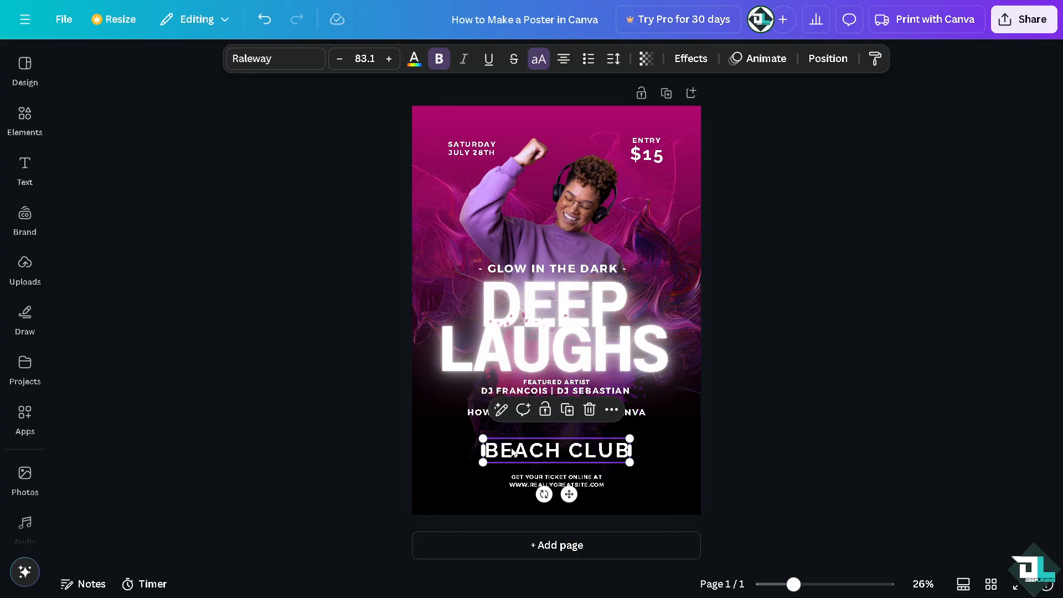
{"action": "key", "text": "ctrl+v"}
{"action": "left_click", "coordinate": [738, 419]}
{"action": "left_click", "coordinate": [614, 475]}
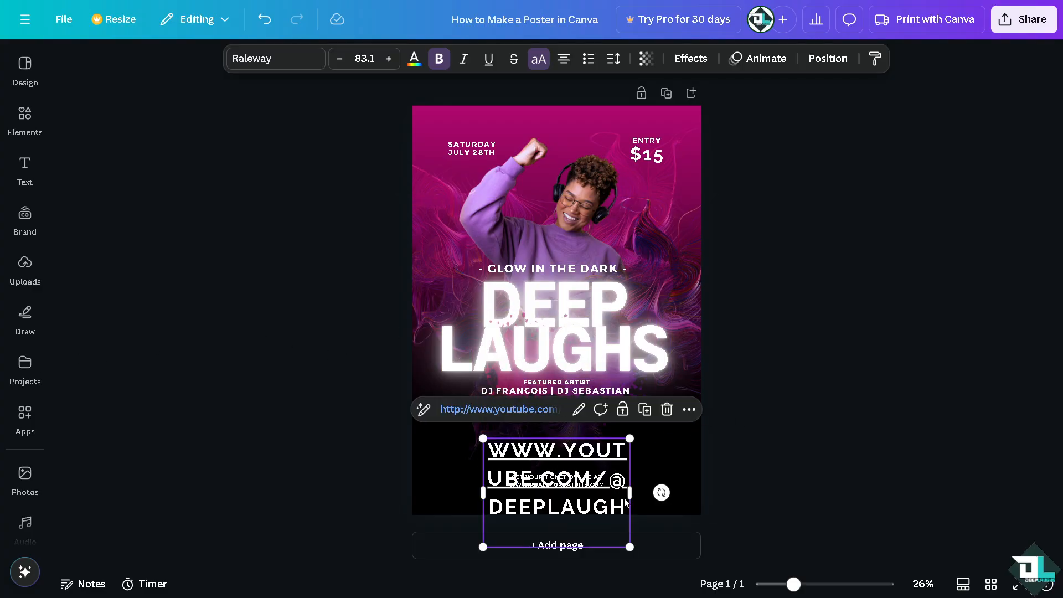
Shrink the channel URL to fit on one line and place it directly beneath "HOW TO MAKE A POSTER IN CANVA".
{"action": "left_click_drag", "start_coordinate": [629, 492], "coordinate": [648, 451]}
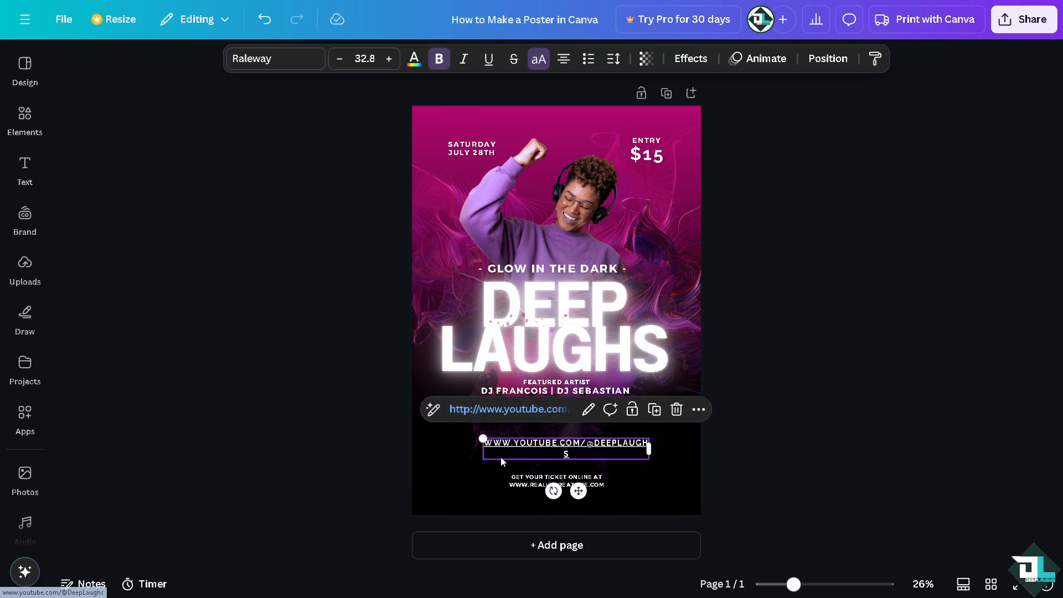
{"action": "left_click", "coordinate": [332, 429]}
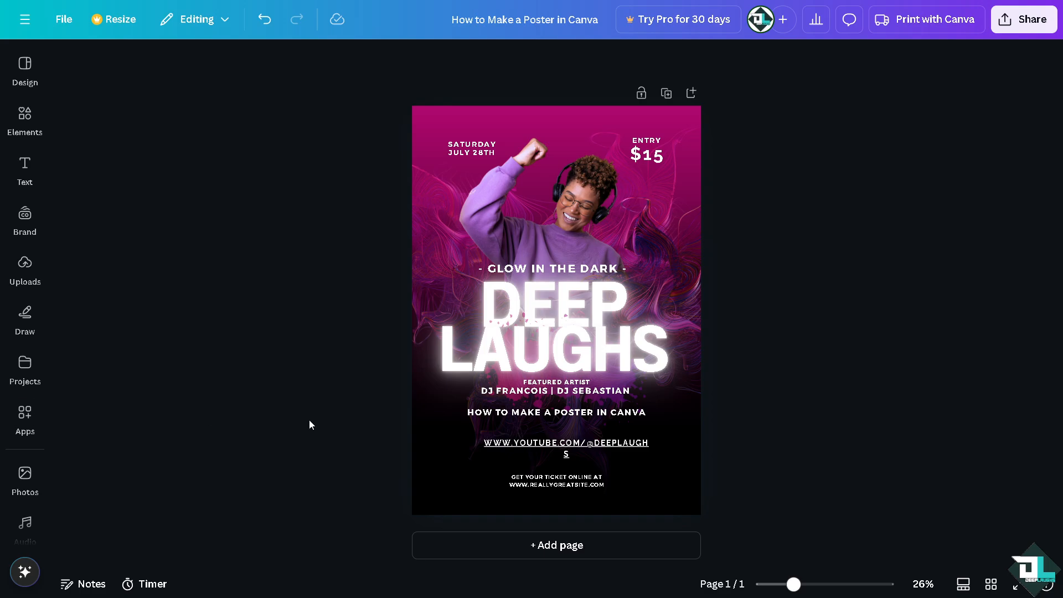
{"action": "left_click_drag", "start_coordinate": [504, 435], "coordinate": [490, 422]}
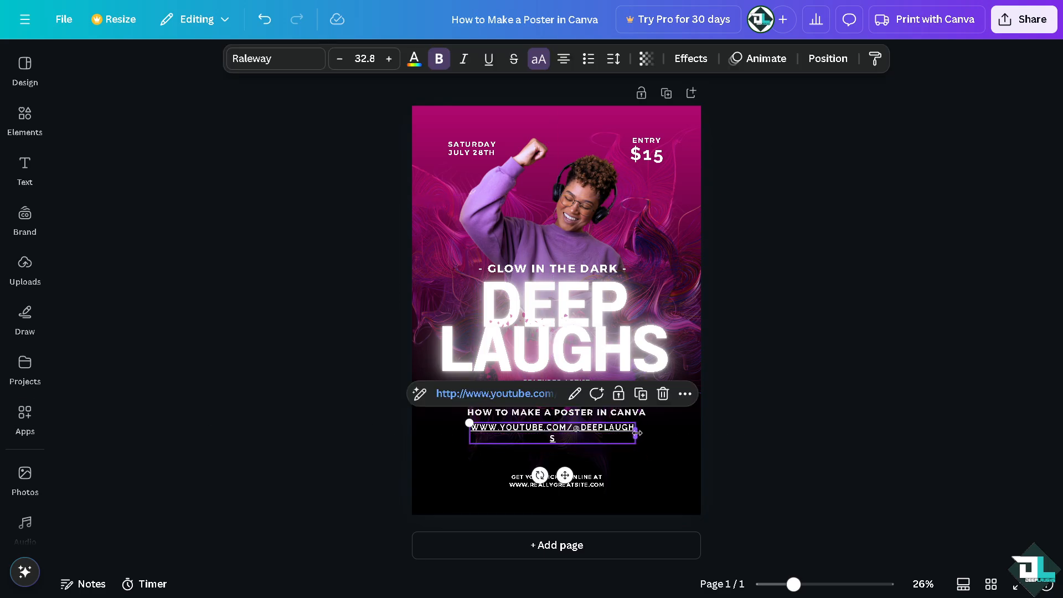
{"action": "left_click_drag", "start_coordinate": [637, 433], "coordinate": [616, 424]}
{"action": "left_click", "coordinate": [341, 370]}
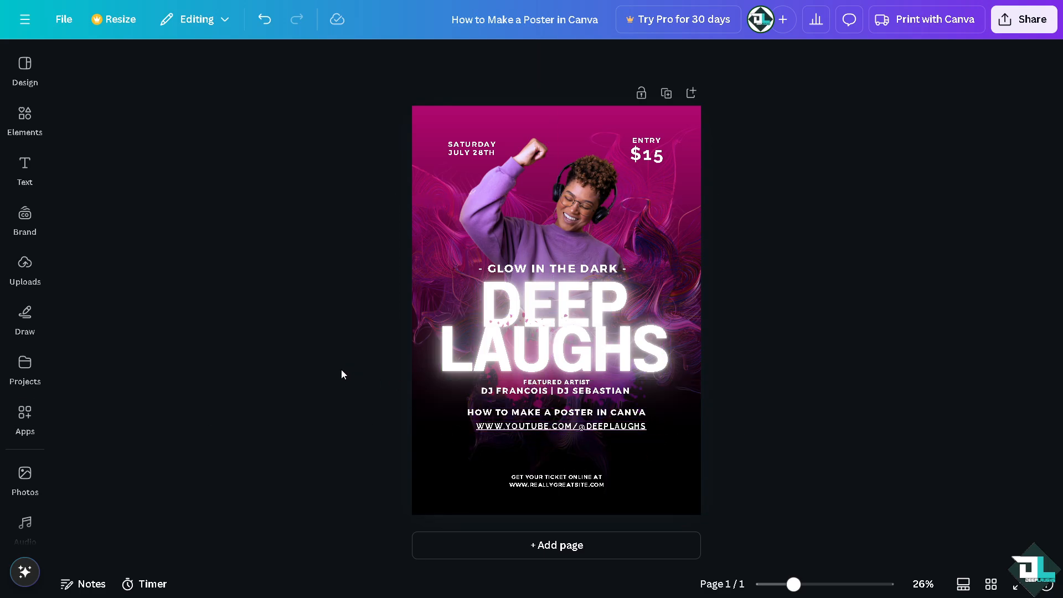
Delete the line of DJ names beneath the "FEATURED ARTIST" text.
{"action": "left_click", "coordinate": [505, 394]}
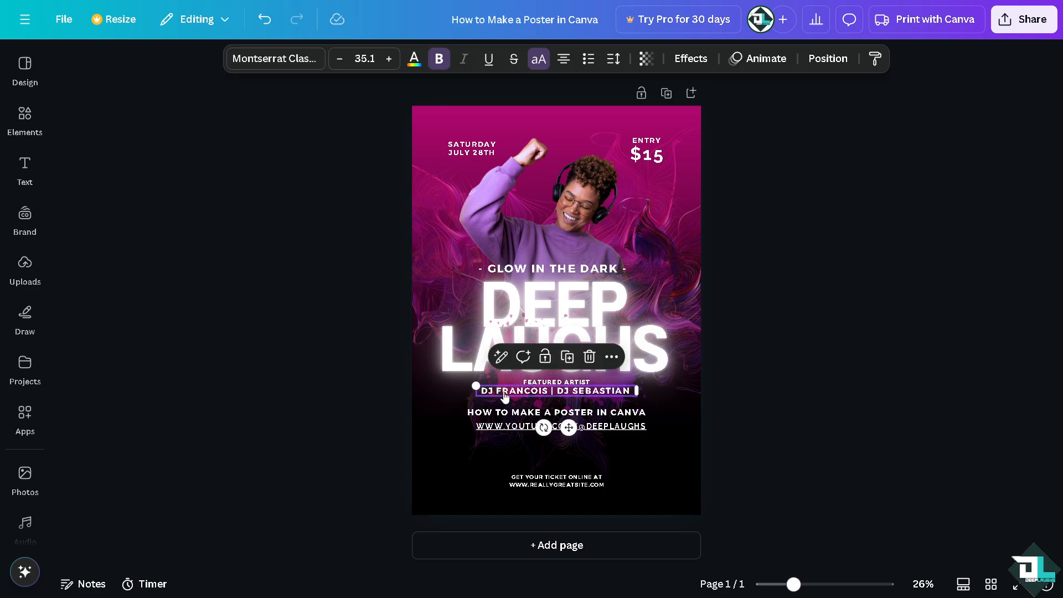
{"action": "key", "text": "Delete"}
{"action": "left_click", "coordinate": [527, 383]}
{"action": "left_click", "coordinate": [530, 388]}
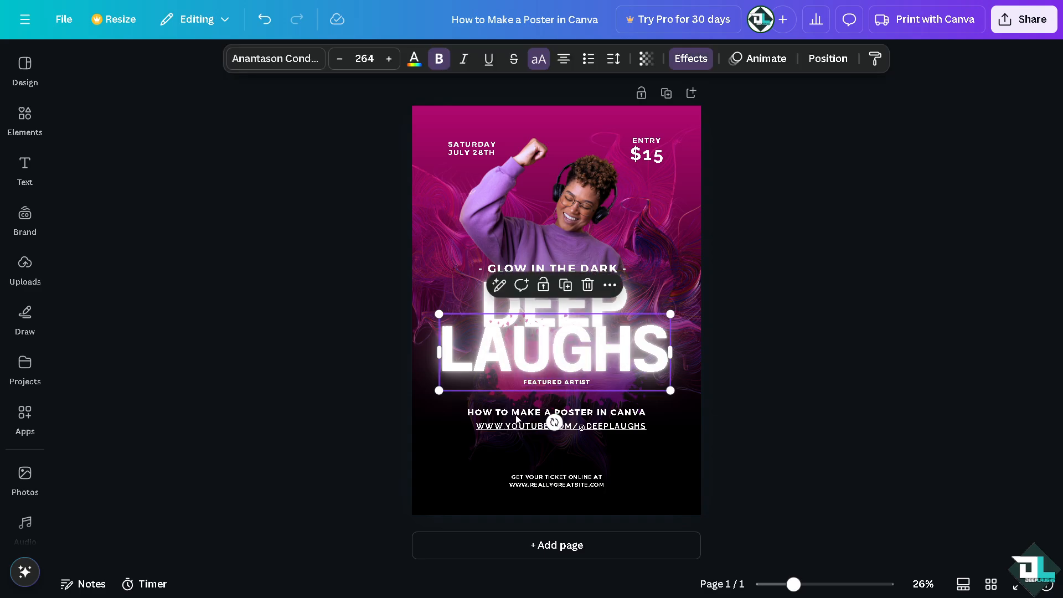
Group the "LAUGHS" headline with the YouTube channel URL text.
{"action": "left_click", "coordinate": [504, 418]}
{"action": "left_click", "coordinate": [491, 427]}
{"action": "left_click", "coordinate": [489, 413]}
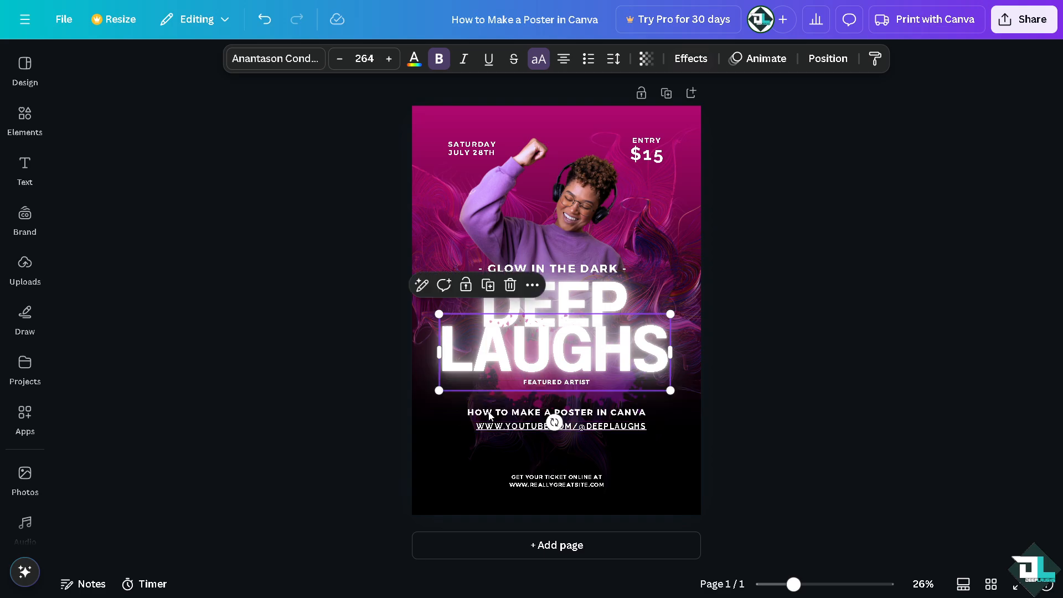
{"action": "left_click", "coordinate": [497, 417]}
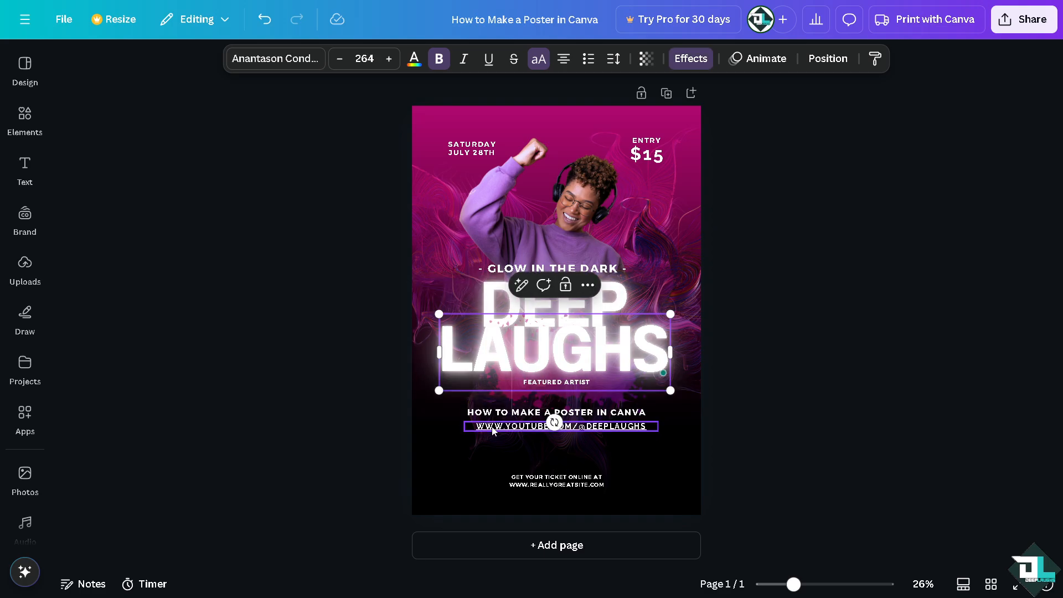
{"action": "left_click", "coordinate": [494, 428]}
{"action": "left_click", "coordinate": [489, 417], "text": "shift"}
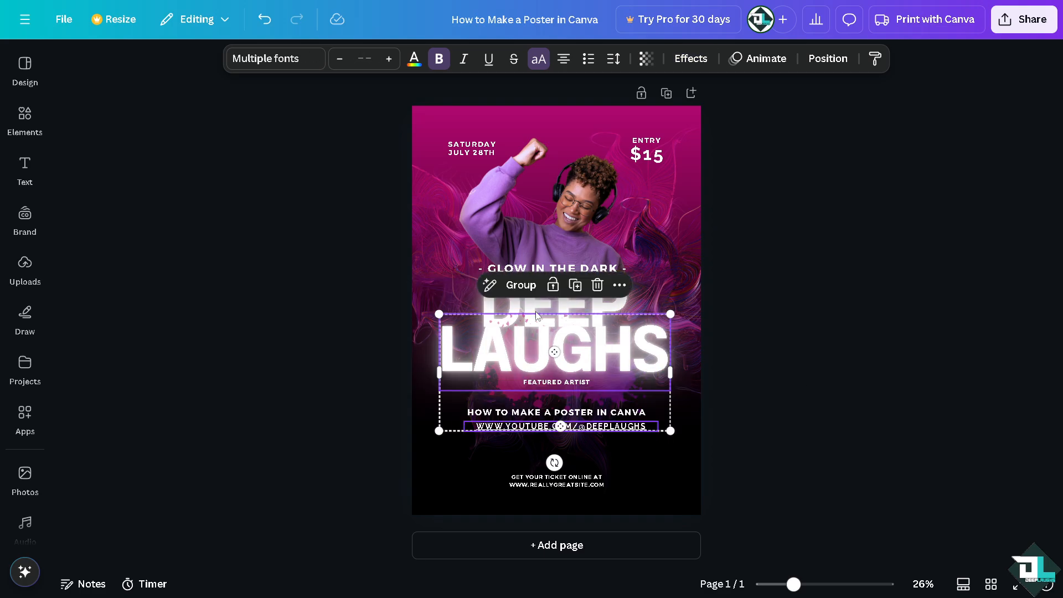
{"action": "left_click", "coordinate": [521, 285]}
Try moving the grouped headline and URL slightly higher, undo the move and deselect the group.
{"action": "left_click_drag", "start_coordinate": [546, 411], "coordinate": [541, 396]}
{"action": "key", "text": "ctrl+z"}
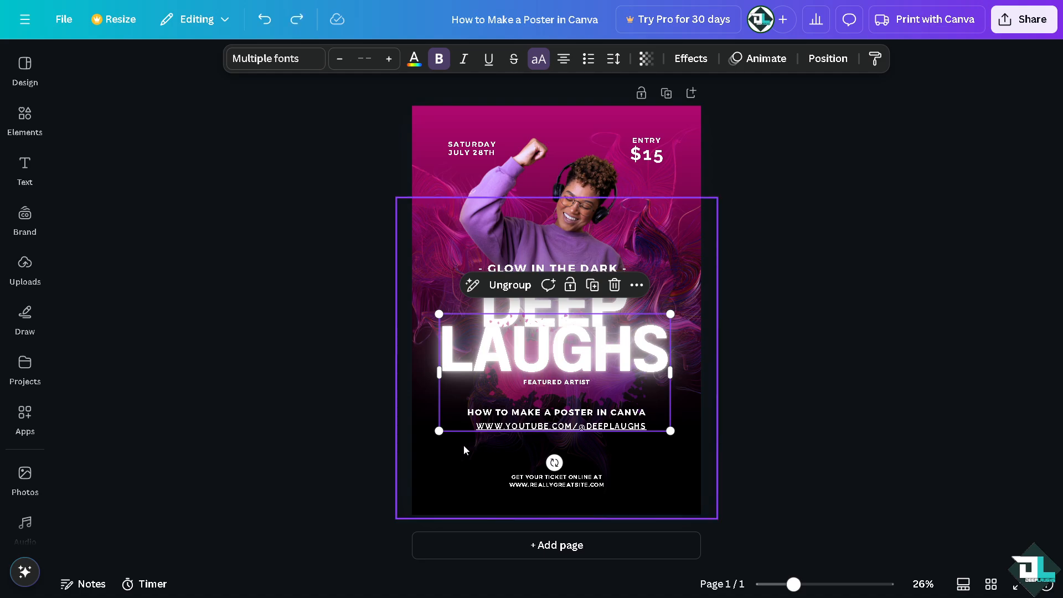
{"action": "left_click", "coordinate": [458, 443]}
{"action": "left_click", "coordinate": [370, 418]}
{"action": "double_click", "coordinate": [522, 415]}
{"action": "left_click", "coordinate": [743, 423]}
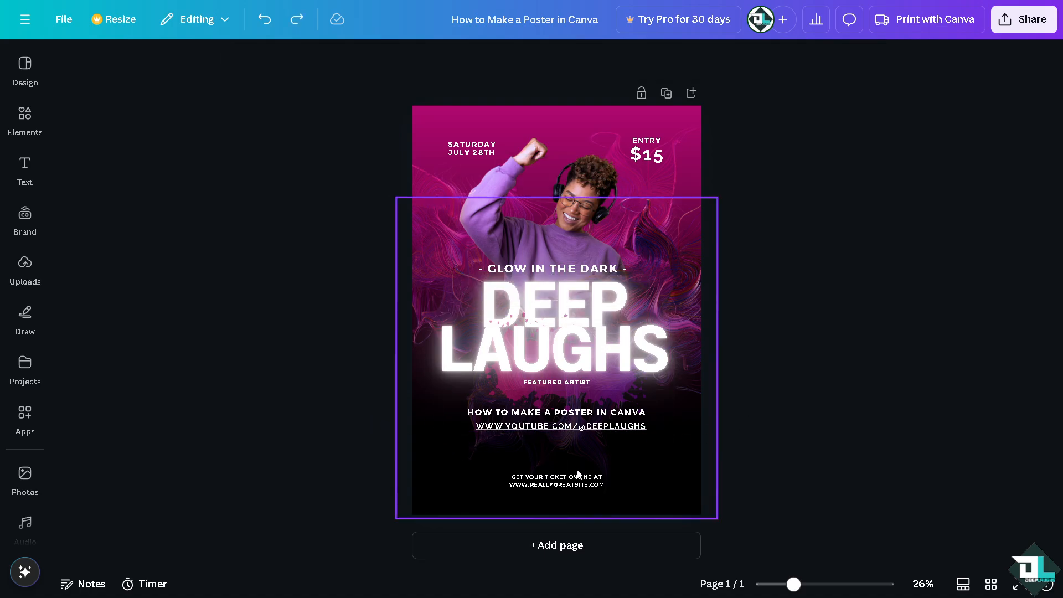
Delete the online ticket text, the "ENTRY" label, the $15 price and the "SATURDAY JULY 28TH" date.
{"action": "left_click", "coordinate": [591, 487]}
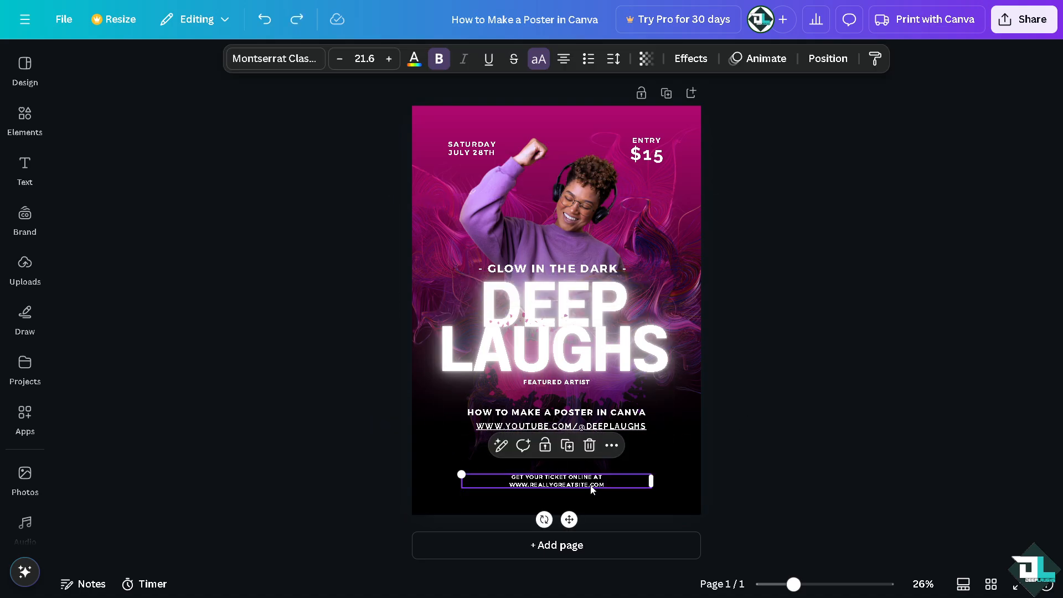
{"action": "left_click", "coordinate": [589, 445]}
{"action": "left_click", "coordinate": [646, 161]}
{"action": "key", "text": "Delete"}
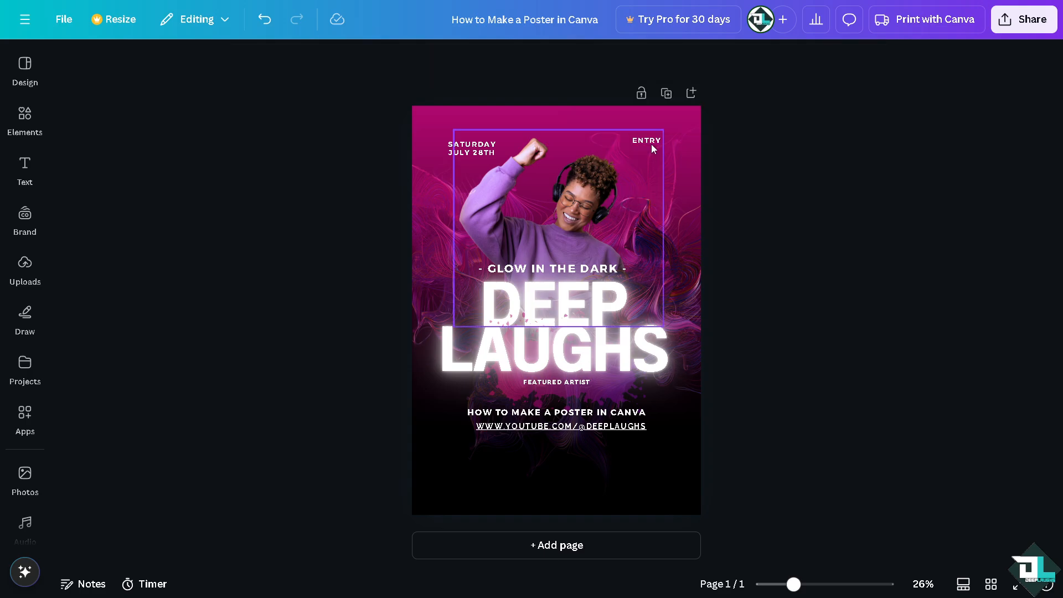
{"action": "left_click", "coordinate": [650, 143]}
{"action": "key", "text": "Delete"}
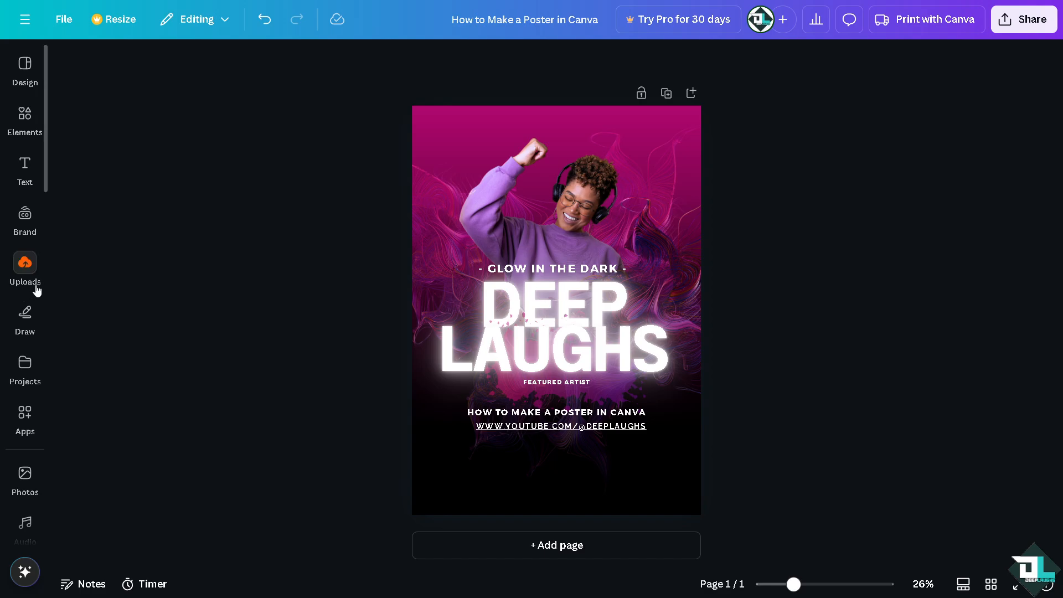
Add the recently used gold double-line frame graphic and enlarge it to span the poster's width.
{"action": "left_click", "coordinate": [25, 169]}
{"action": "left_click", "coordinate": [25, 116]}
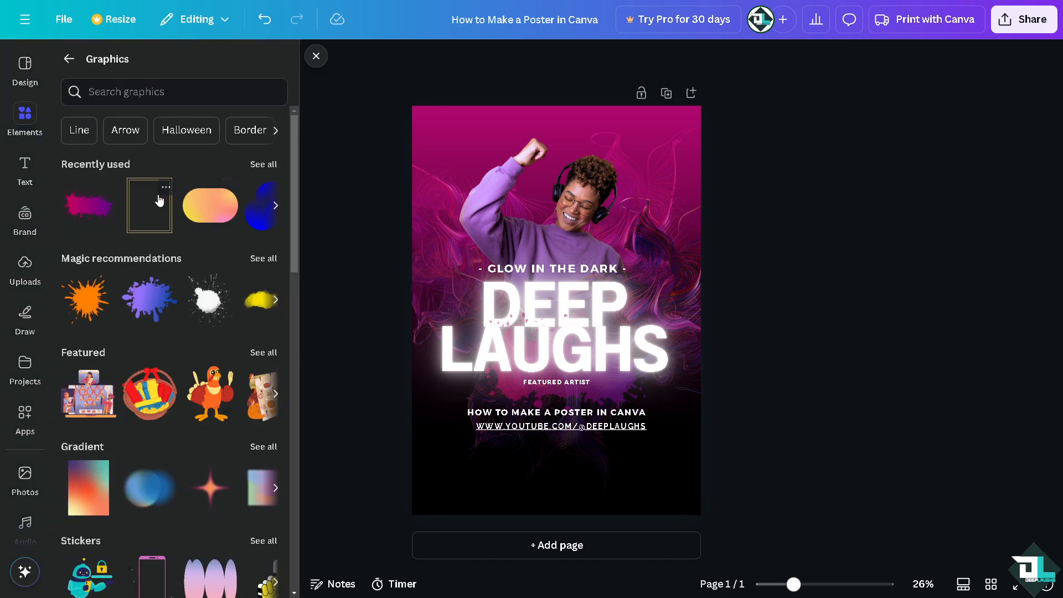
{"action": "left_click_drag", "start_coordinate": [570, 251], "coordinate": [475, 122]}
{"action": "left_click_drag", "start_coordinate": [530, 254], "coordinate": [682, 436]}
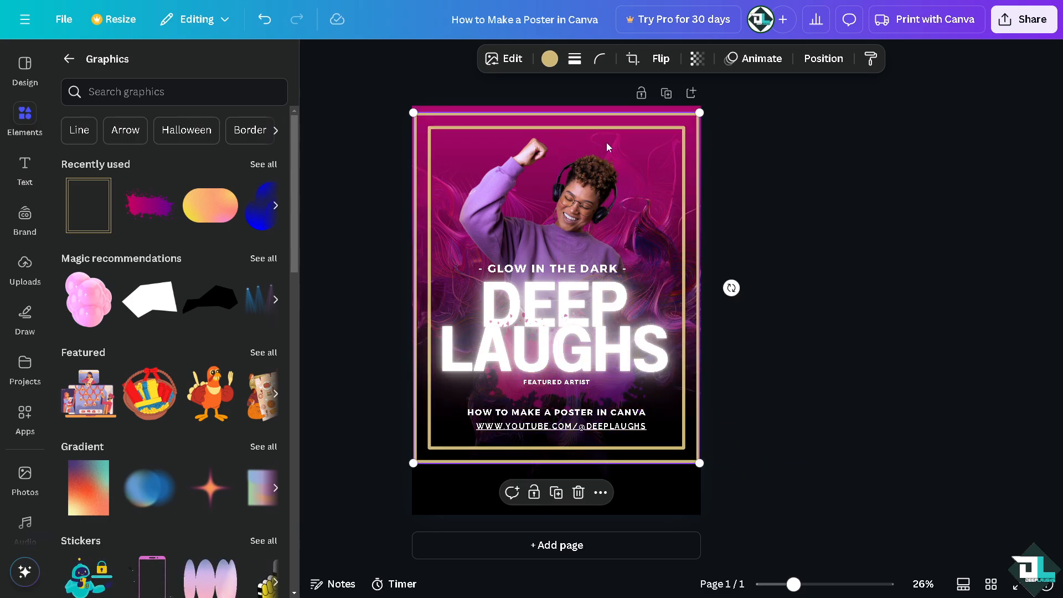
Recolor the frame with the crimson-pink document color.
{"action": "left_click", "coordinate": [550, 59]}
{"action": "left_click", "coordinate": [188, 169]}
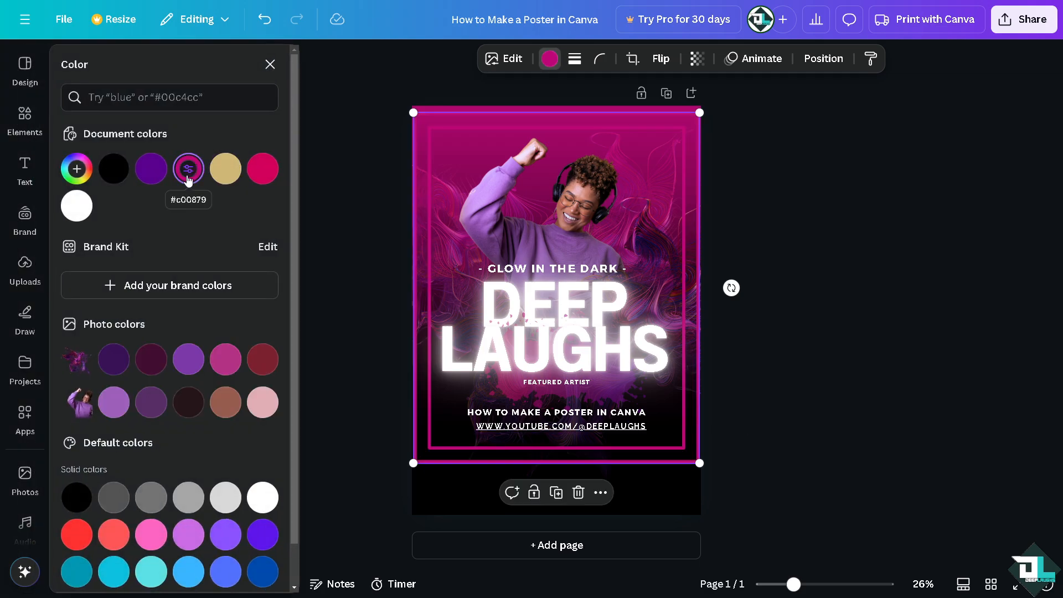
{"action": "left_click", "coordinate": [269, 177]}
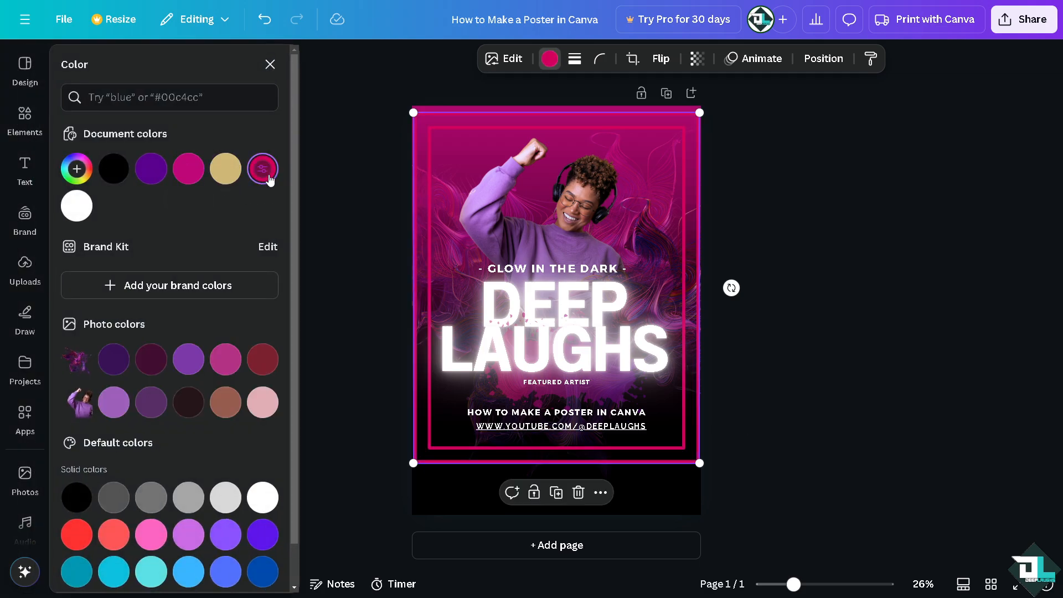
Set the frame's transparency to 26 and preview the poster in full screen.
{"action": "left_click", "coordinate": [697, 58]}
{"action": "left_click_drag", "start_coordinate": [728, 115], "coordinate": [654, 120]}
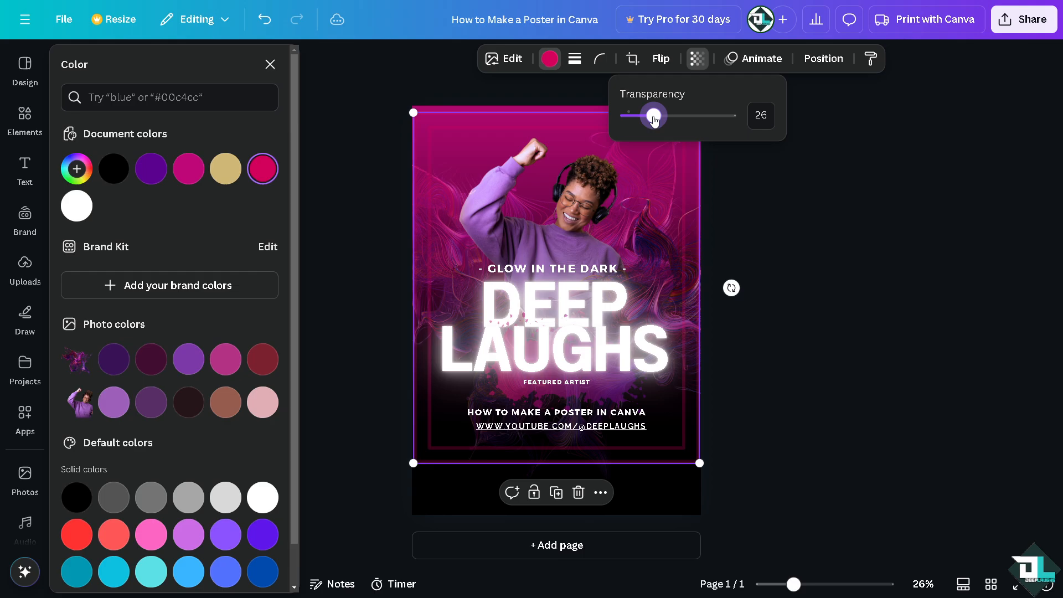
{"action": "left_click", "coordinate": [858, 209]}
{"action": "left_click", "coordinate": [894, 239]}
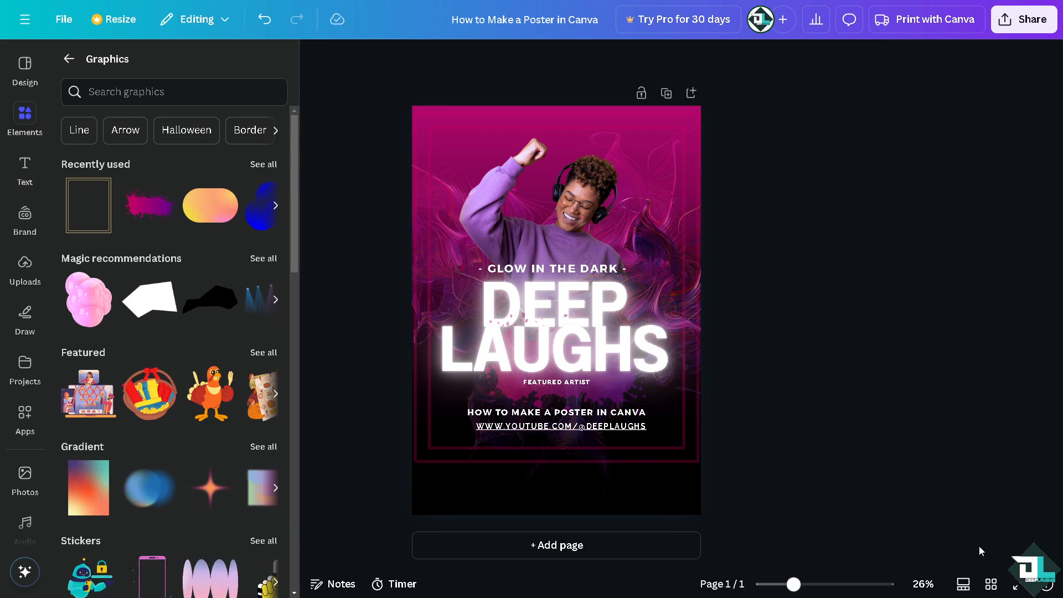
{"action": "left_click", "coordinate": [1019, 586]}
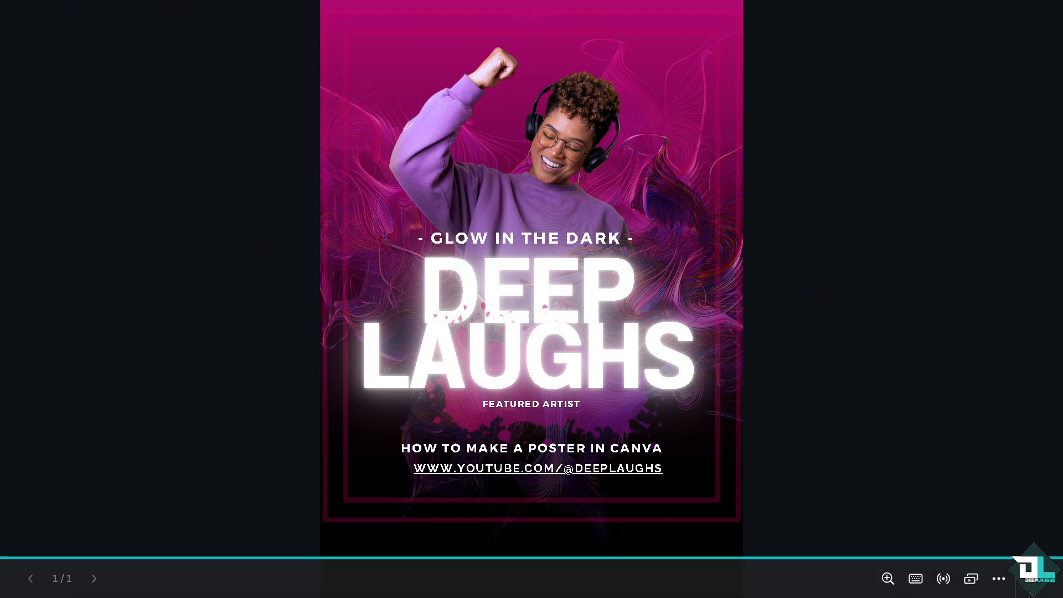
{"action": "left_click", "coordinate": [1034, 586]}
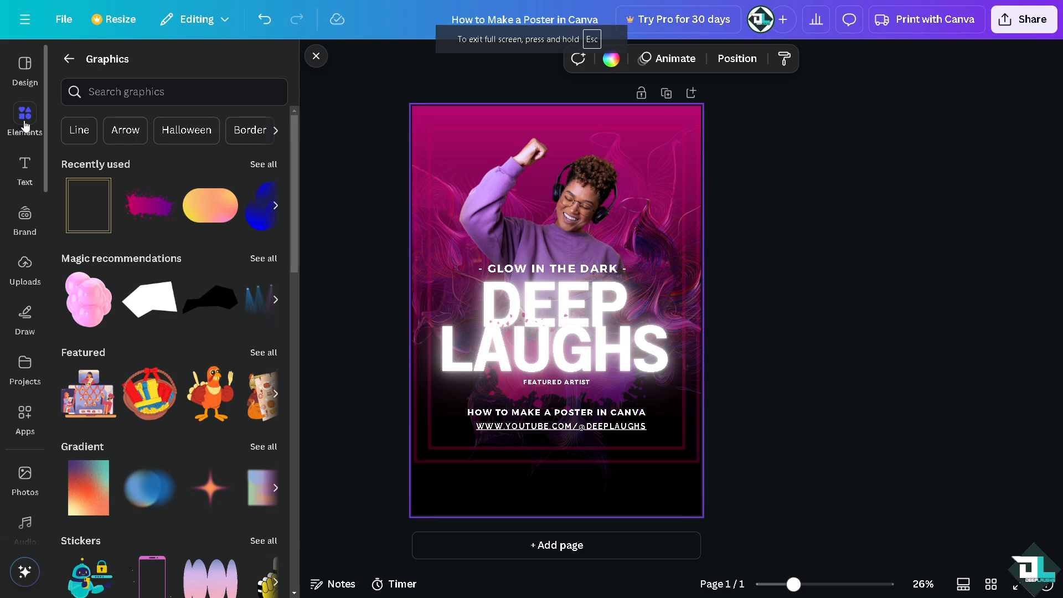
Search all elements for "halloween".
{"action": "left_click", "coordinate": [69, 58]}
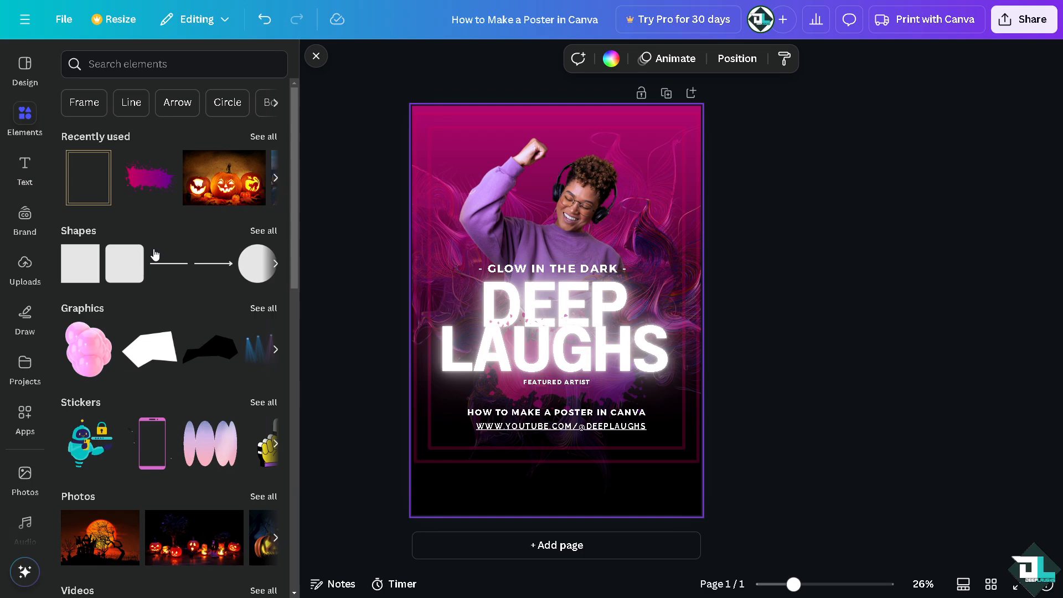
{"action": "left_click", "coordinate": [126, 64]}
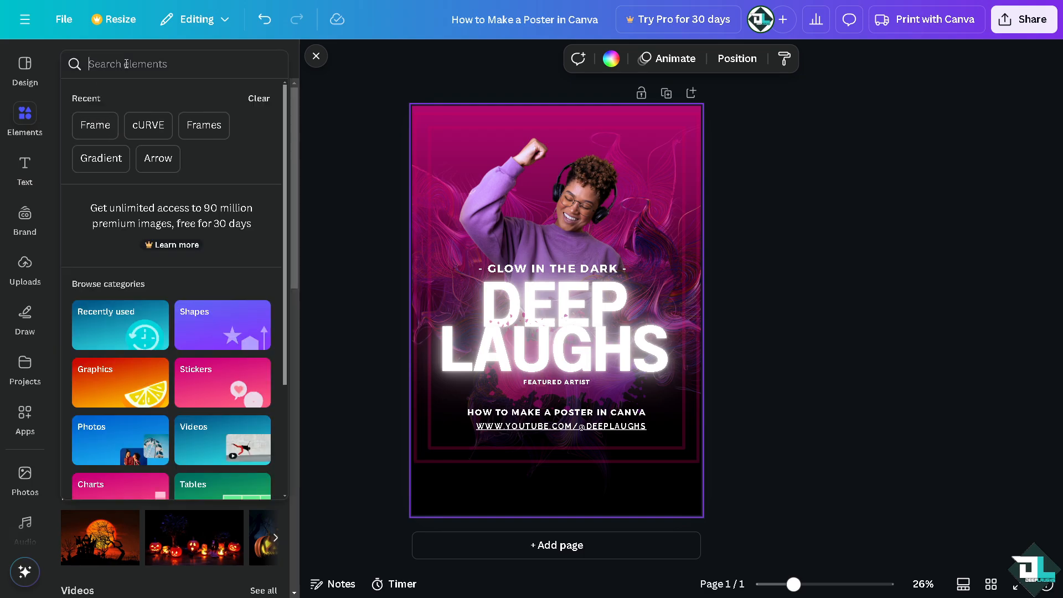
{"action": "type", "text": "hallo"}
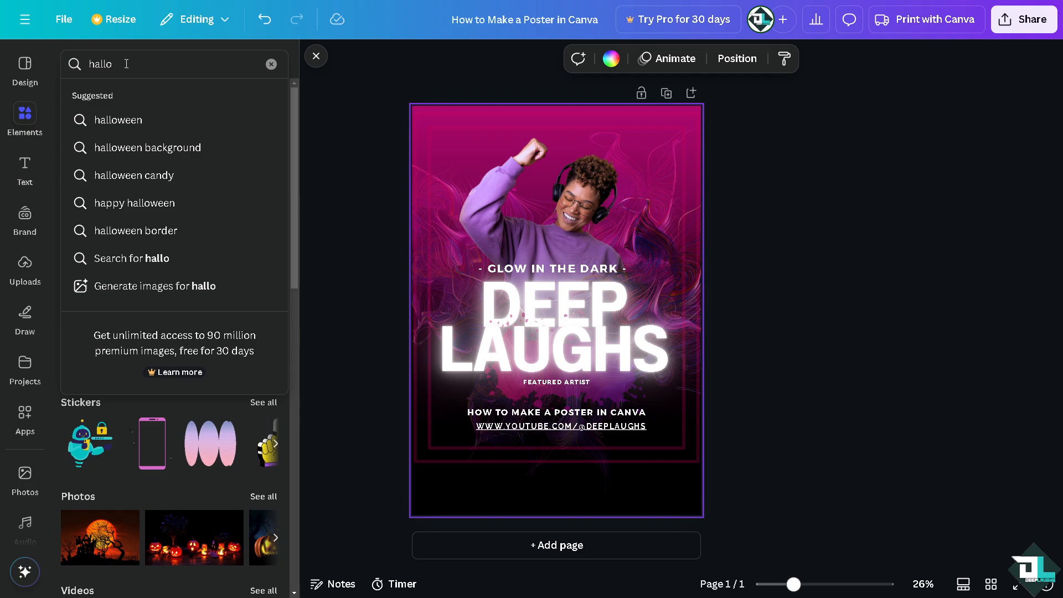
{"action": "key", "text": "Down"}
{"action": "key", "text": "Return"}
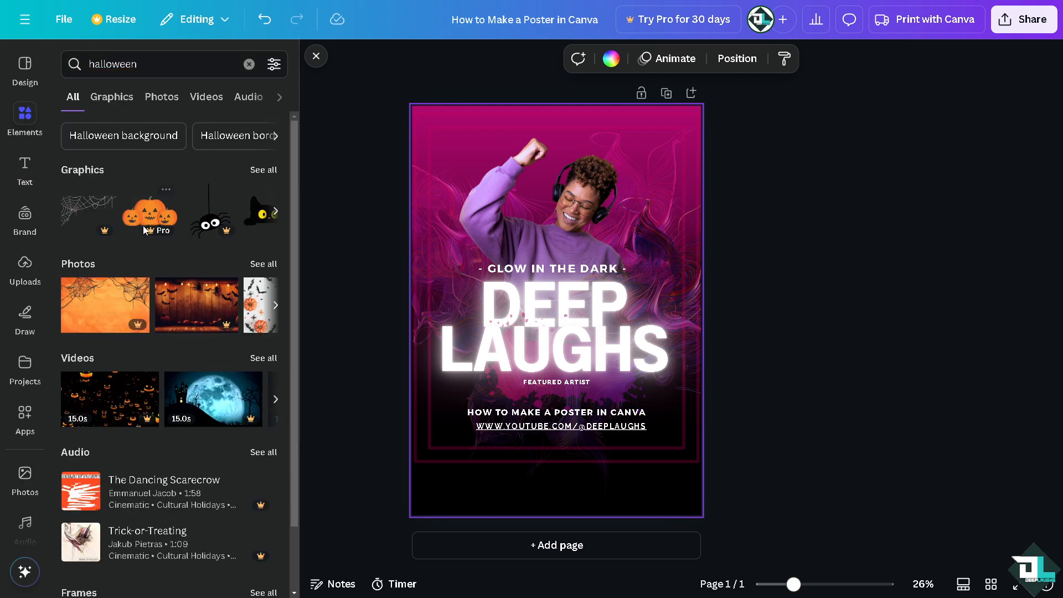
Try the premium spider web graphic in the poster's upper-left area and delete it.
{"action": "left_click", "coordinate": [112, 202]}
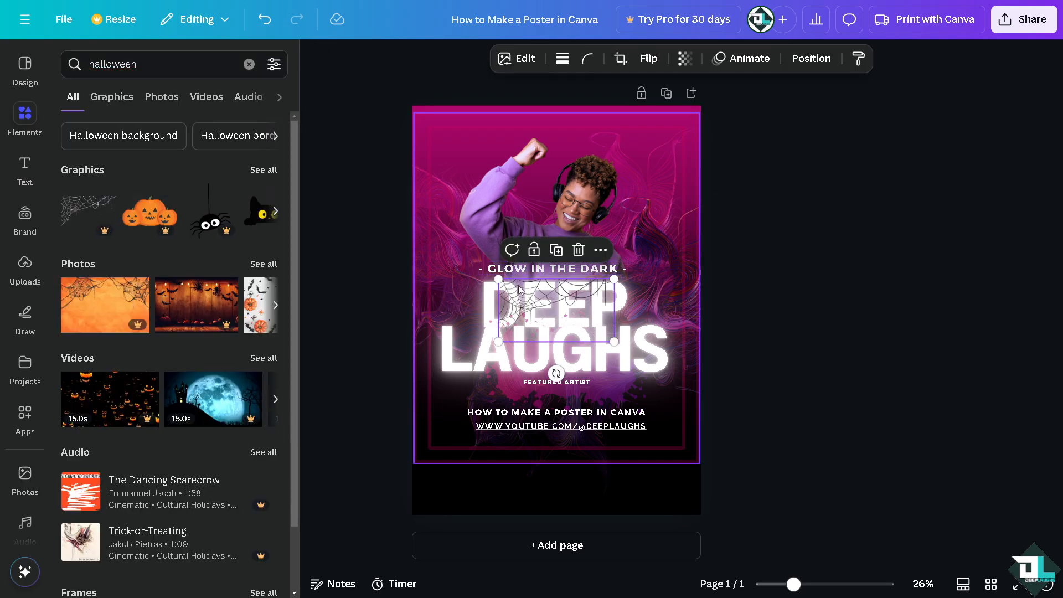
{"action": "left_click_drag", "start_coordinate": [523, 292], "coordinate": [452, 145]}
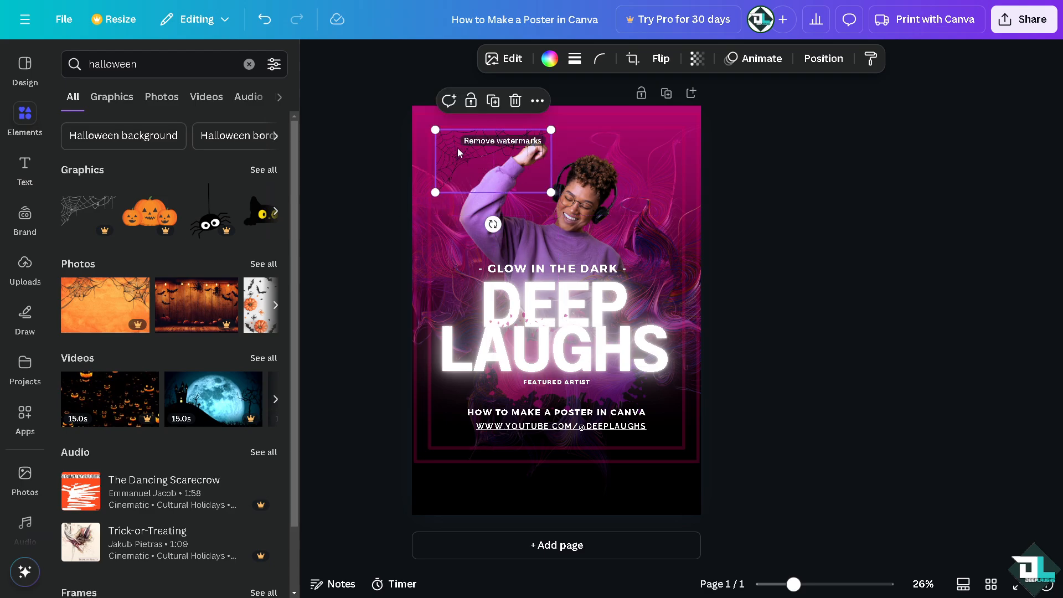
{"action": "key", "text": "Delete"}
Show all Halloween graphics, add the white corner spider web, and shrink it into the poster's upper-left corner.
{"action": "left_click", "coordinate": [264, 170]}
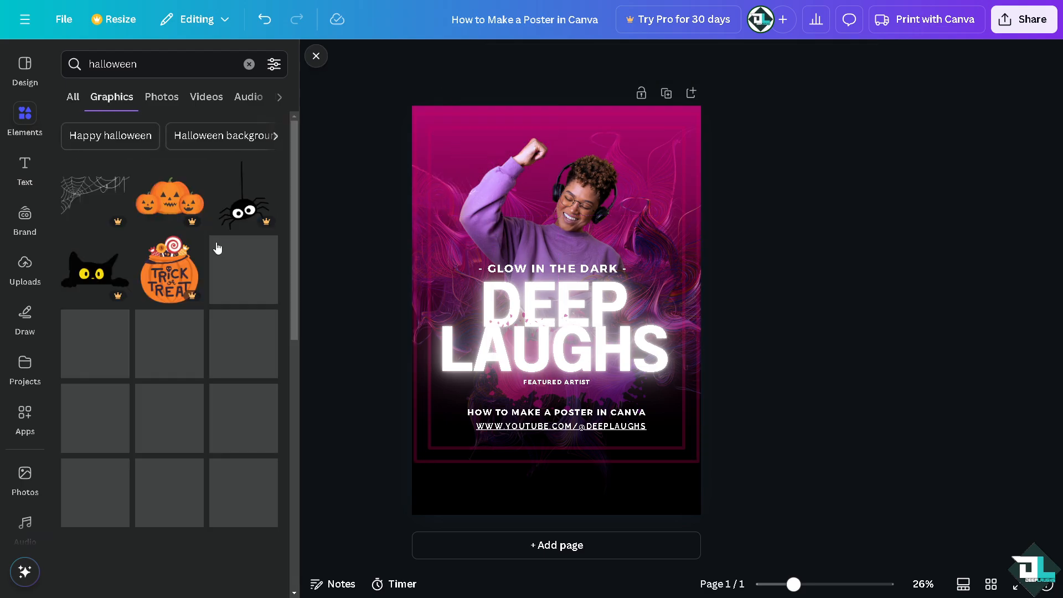
{"action": "left_click", "coordinate": [164, 342]}
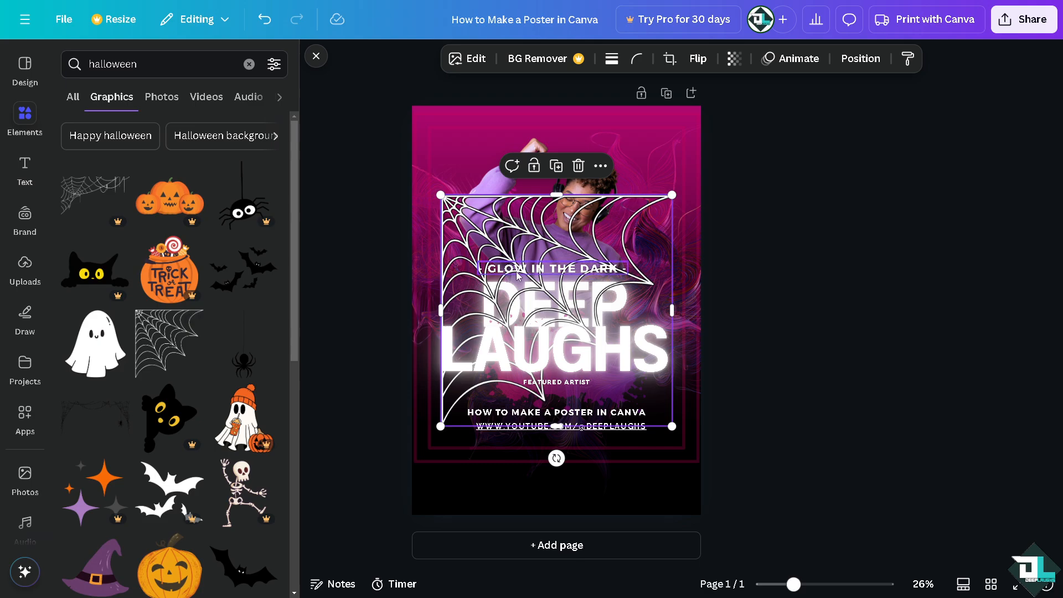
{"action": "left_click_drag", "start_coordinate": [646, 418], "coordinate": [488, 180]}
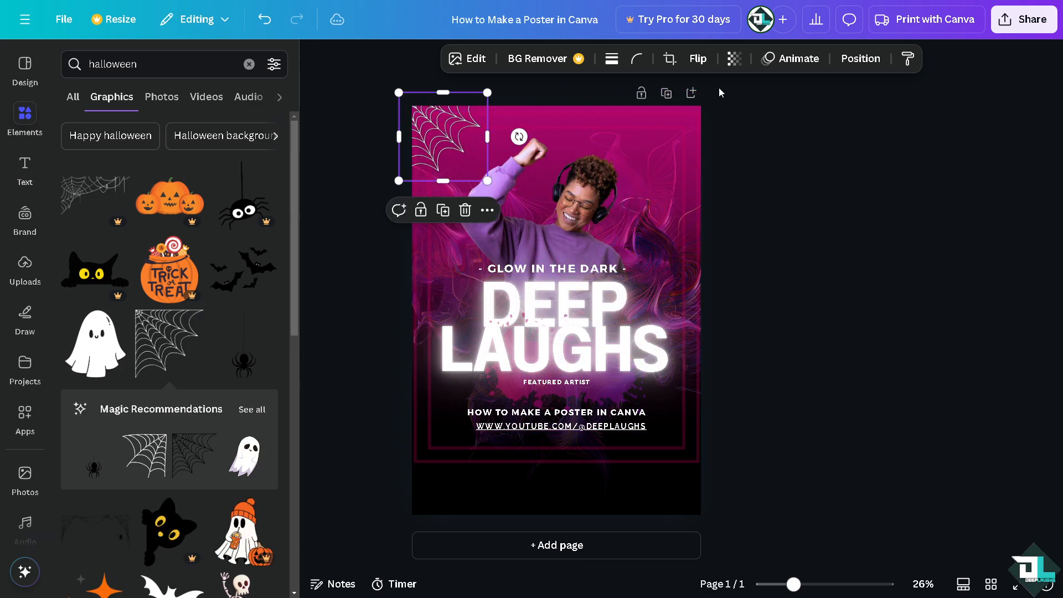
Set the spider web's transparency to 24.
{"action": "left_click", "coordinate": [734, 58]}
{"action": "left_click_drag", "start_coordinate": [702, 117], "coordinate": [688, 118]}
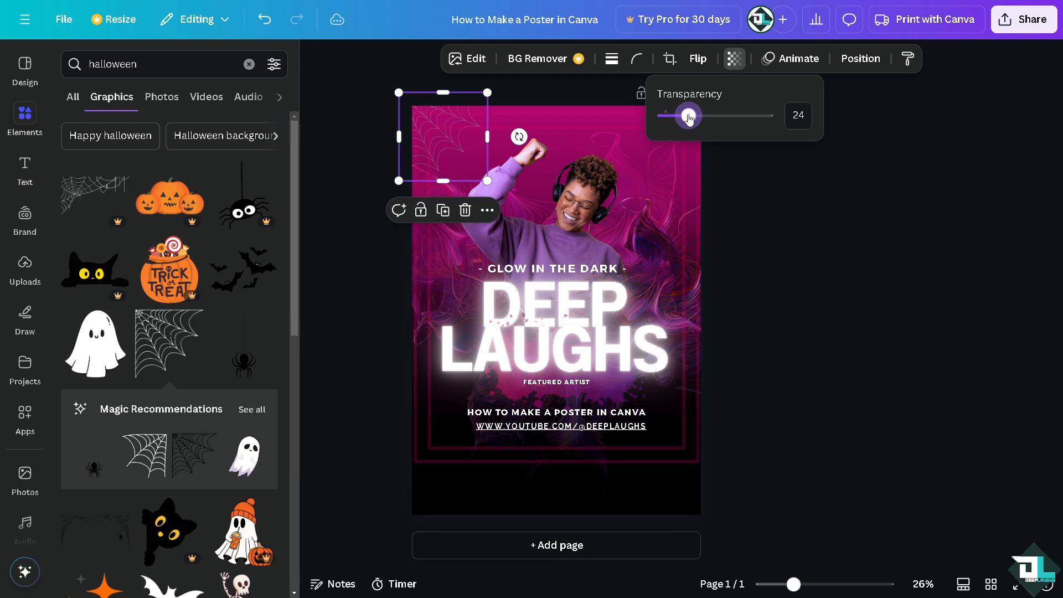
{"action": "left_click", "coordinate": [835, 204]}
{"action": "left_click", "coordinate": [362, 149]}
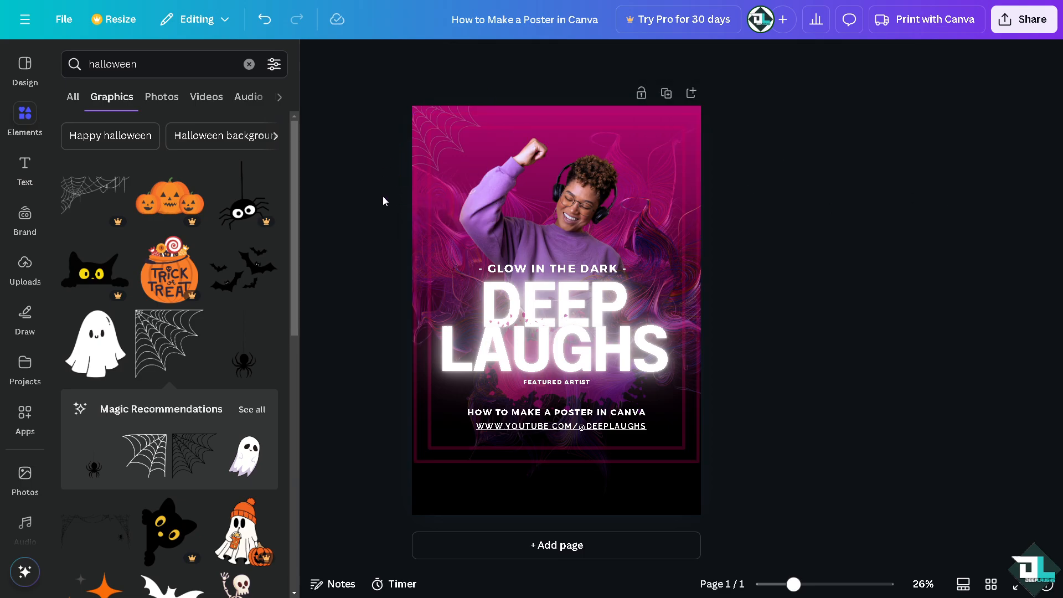
Duplicate the faded spider web, place the copy in the poster's upper-right corner, and flip it horizontally.
{"action": "left_click", "coordinate": [437, 144]}
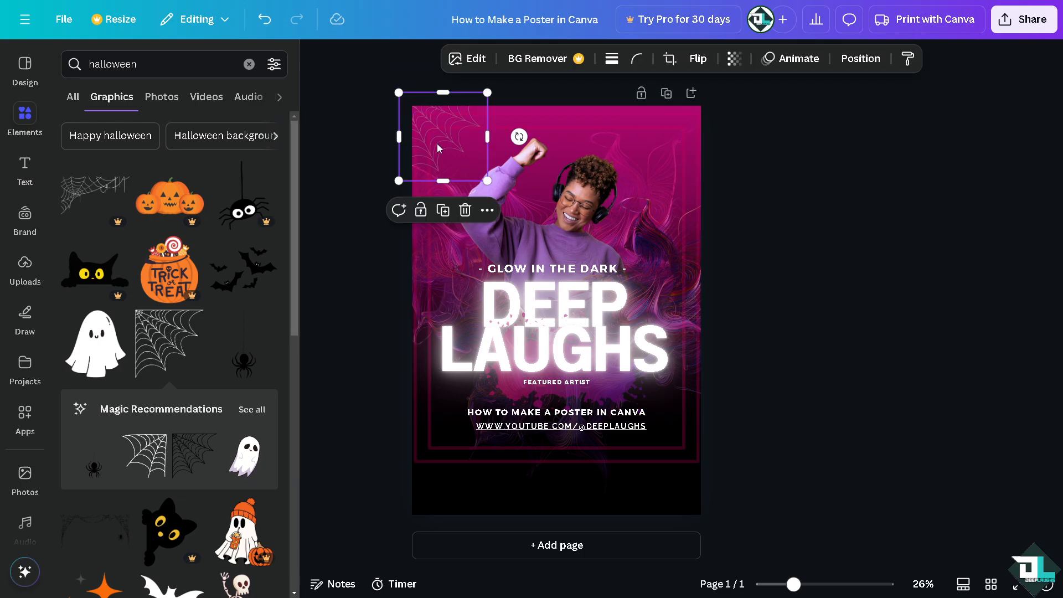
{"action": "key", "text": "ctrl+d"}
{"action": "left_click_drag", "start_coordinate": [446, 131], "coordinate": [669, 143]}
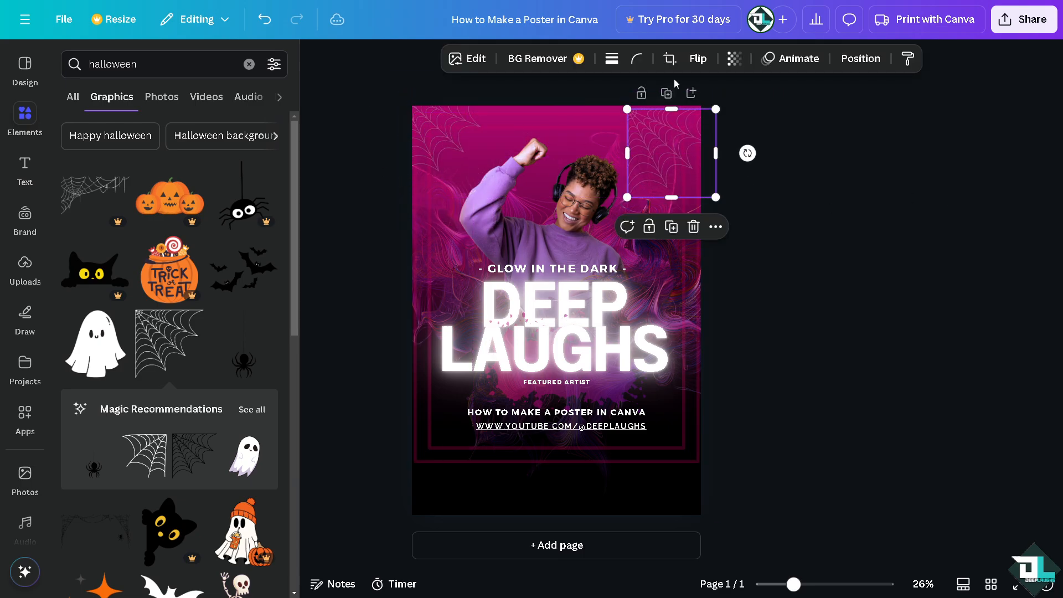
{"action": "left_click", "coordinate": [698, 58]}
{"action": "left_click", "coordinate": [677, 122]}
{"action": "left_click", "coordinate": [809, 172]}
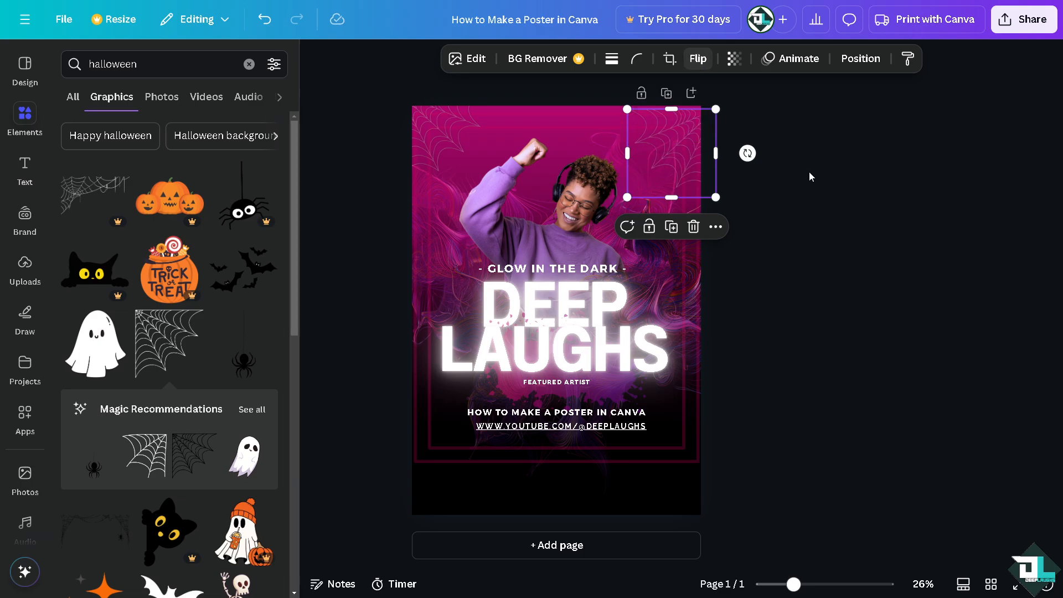
{"action": "left_click", "coordinate": [865, 225]}
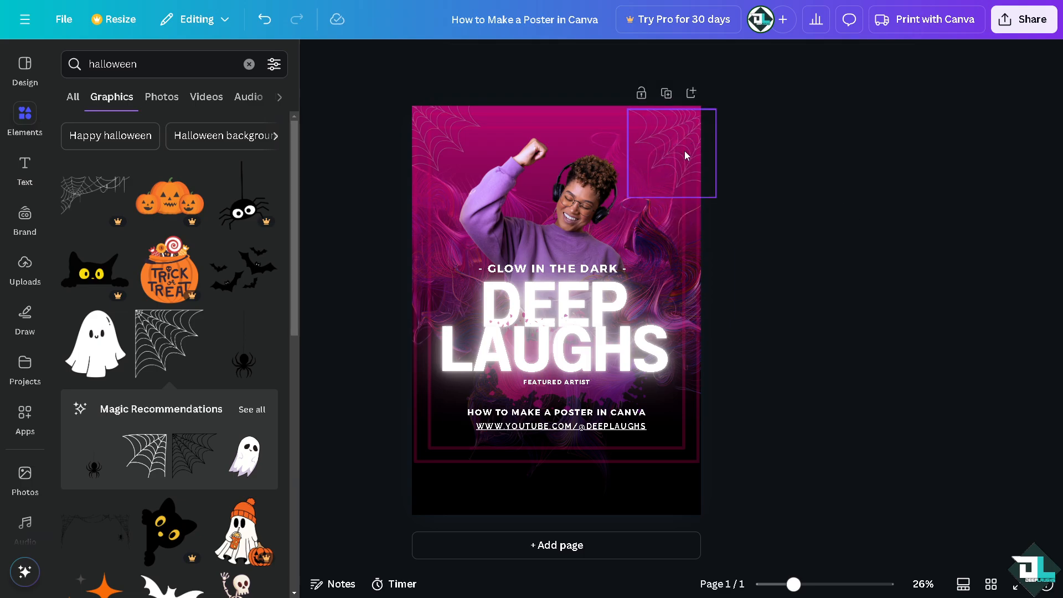
Arrange rotated spider webs in the poster's lower-right and lower-left corners, with the web lines fanning out from each corner.
{"action": "key", "text": "ctrl+v"}
{"action": "left_click_drag", "start_coordinate": [682, 152], "coordinate": [671, 486]}
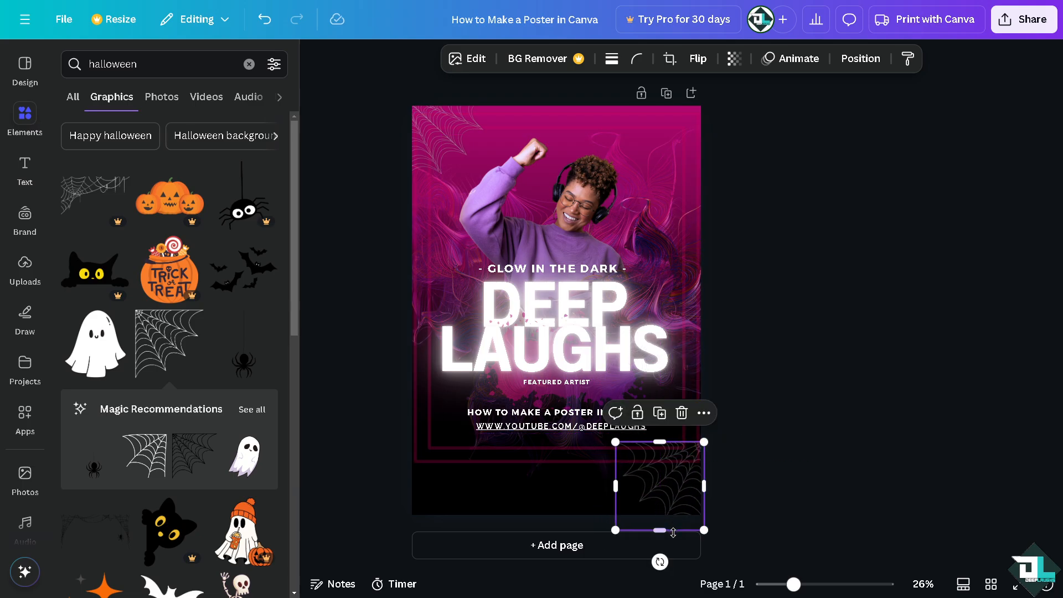
{"action": "left_click_drag", "start_coordinate": [660, 562], "coordinate": [449, 489]}
{"action": "key", "text": "ctrl+c"}
{"action": "key", "text": "ctrl+v"}
{"action": "left_click_drag", "start_coordinate": [363, 486], "coordinate": [437, 371]}
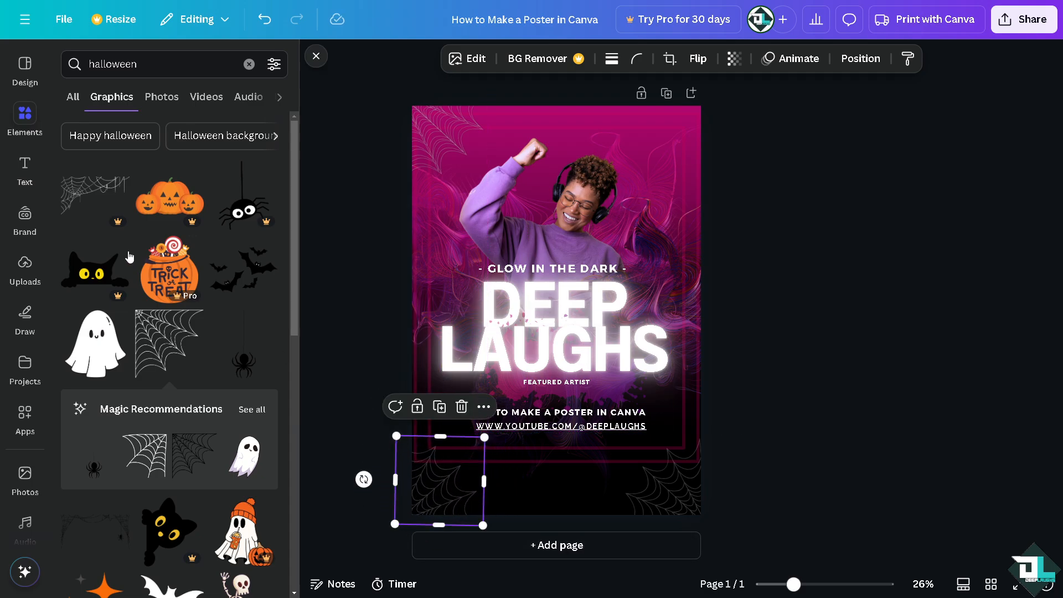
Add the flying bats graphic and recolor it with the crimson-pink document color.
{"action": "left_click", "coordinate": [240, 284]}
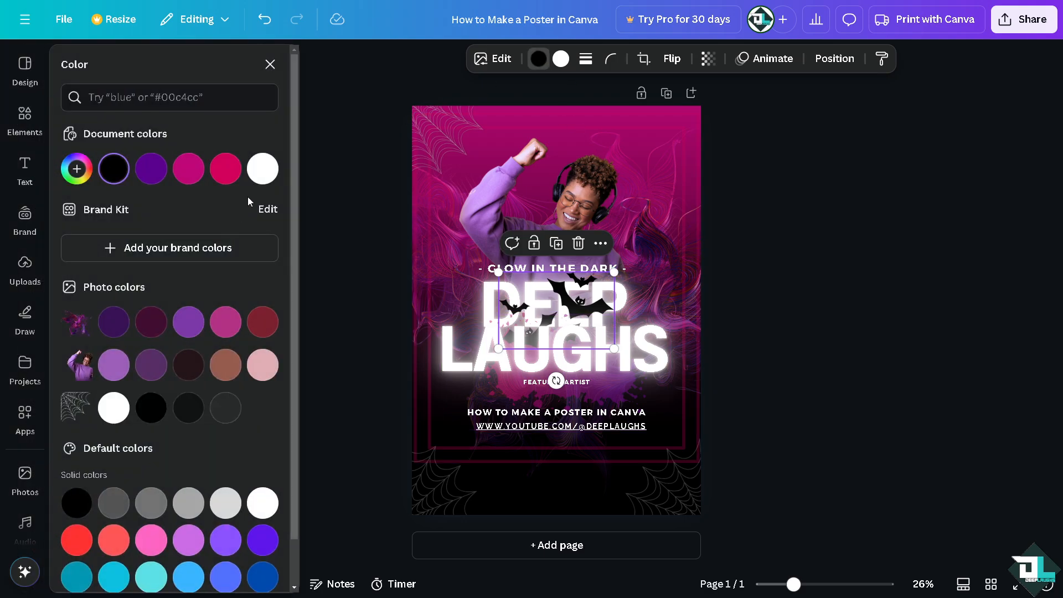
{"action": "left_click", "coordinate": [262, 168]}
{"action": "left_click", "coordinate": [152, 169]}
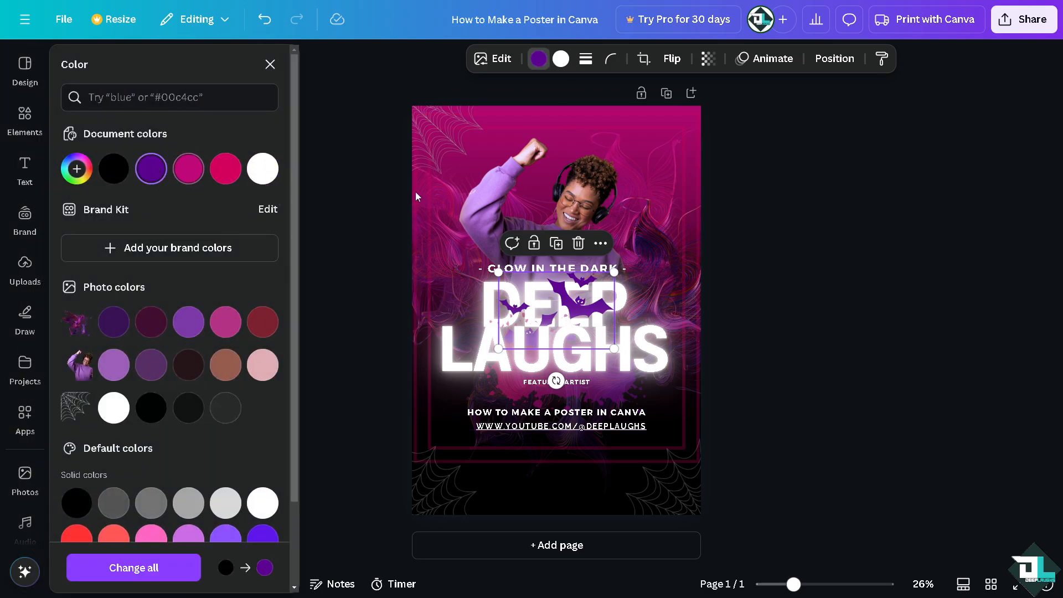
{"action": "left_click", "coordinate": [225, 168]}
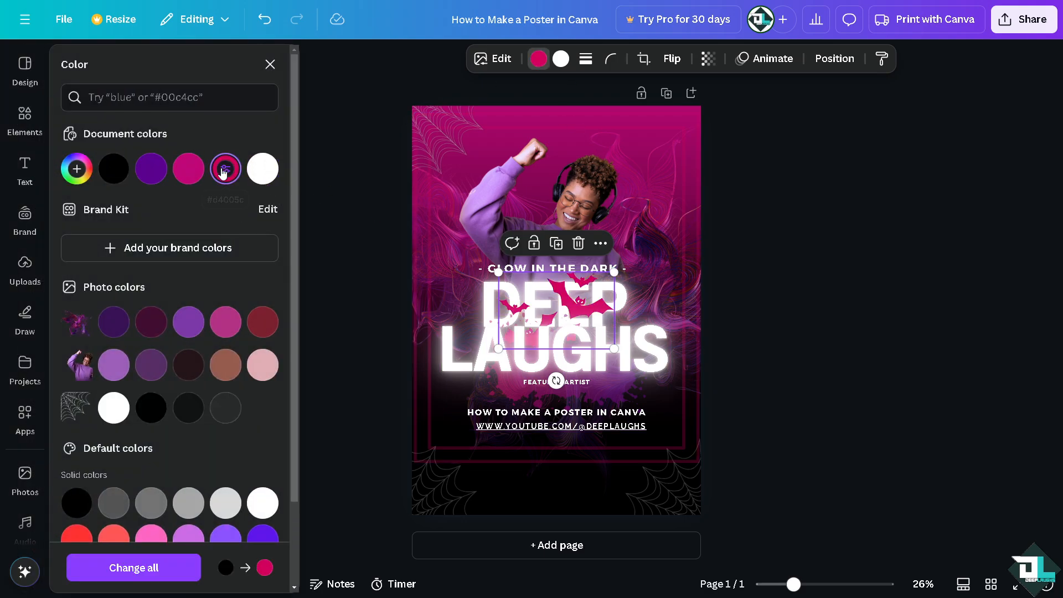
Shrink the bats graphic and place it at the poster's bottom center, between the two spider webs.
{"action": "left_click", "coordinate": [618, 271]}
{"action": "left_click", "coordinate": [588, 314]}
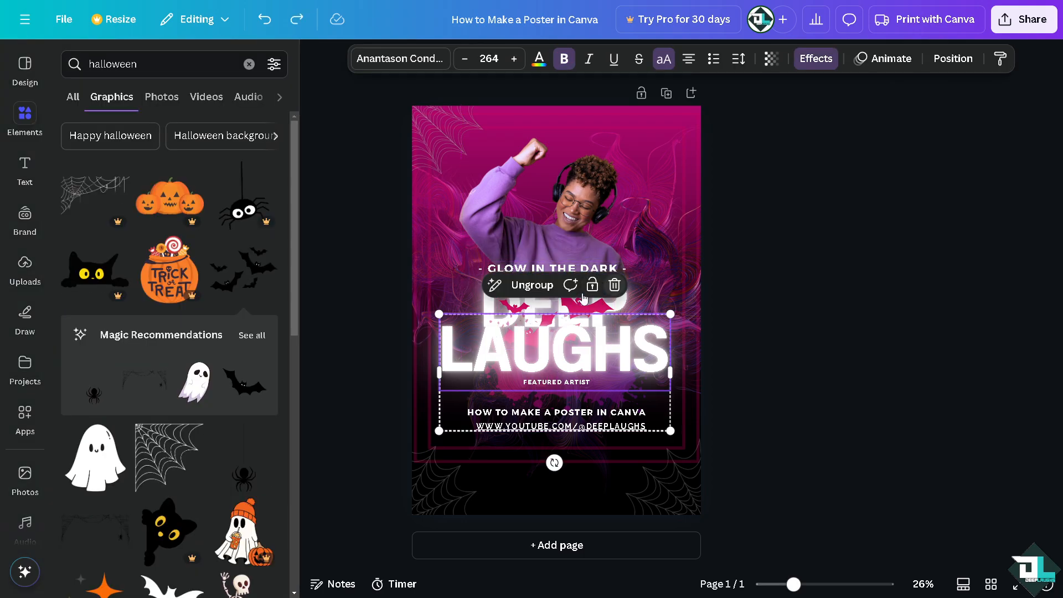
{"action": "left_click", "coordinate": [386, 286]}
{"action": "left_click_drag", "start_coordinate": [562, 287], "coordinate": [587, 464]}
Lower the bats' transparency value so they fade into the black background.
{"action": "left_click", "coordinate": [710, 61]}
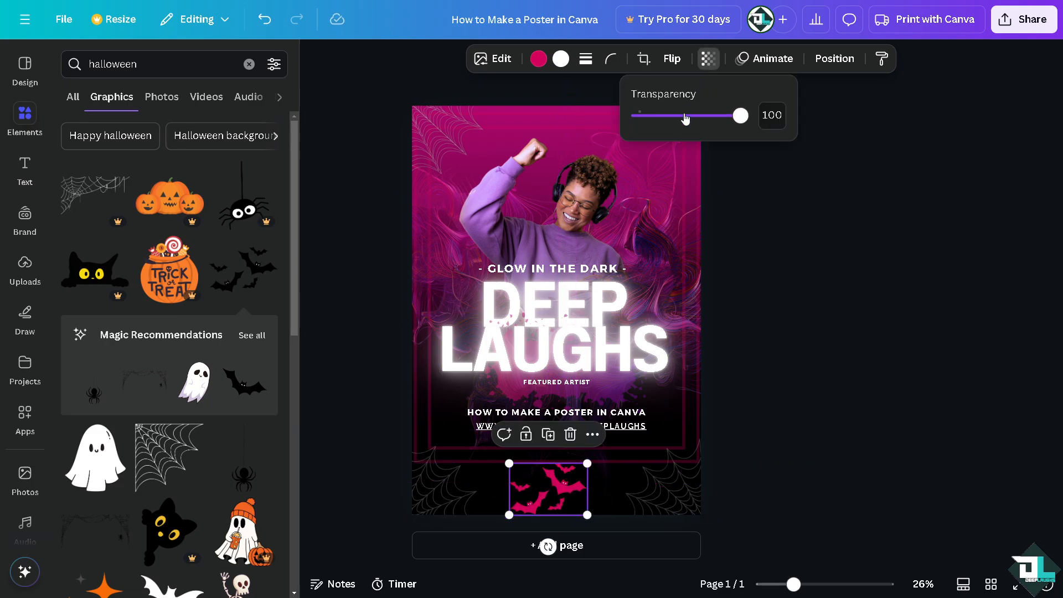
{"action": "left_click_drag", "start_coordinate": [686, 116], "coordinate": [676, 120]}
{"action": "left_click", "coordinate": [813, 229]}
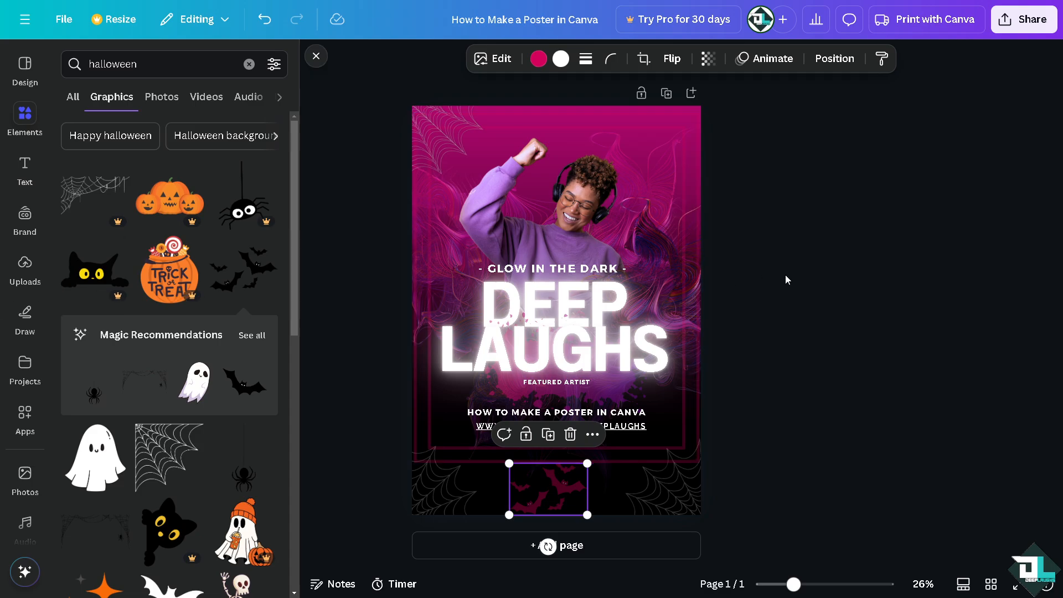
{"action": "left_click", "coordinate": [952, 367]}
Preview the finished poster in full screen, return to the editor, and close the graphics search results.
{"action": "left_click", "coordinate": [1018, 586]}
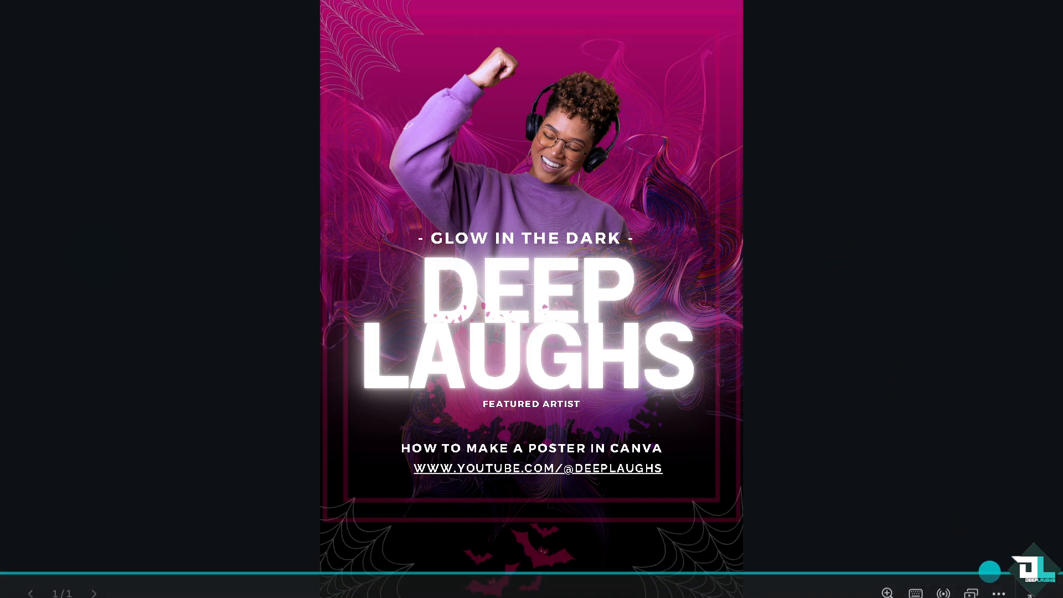
{"action": "left_click", "coordinate": [1044, 587]}
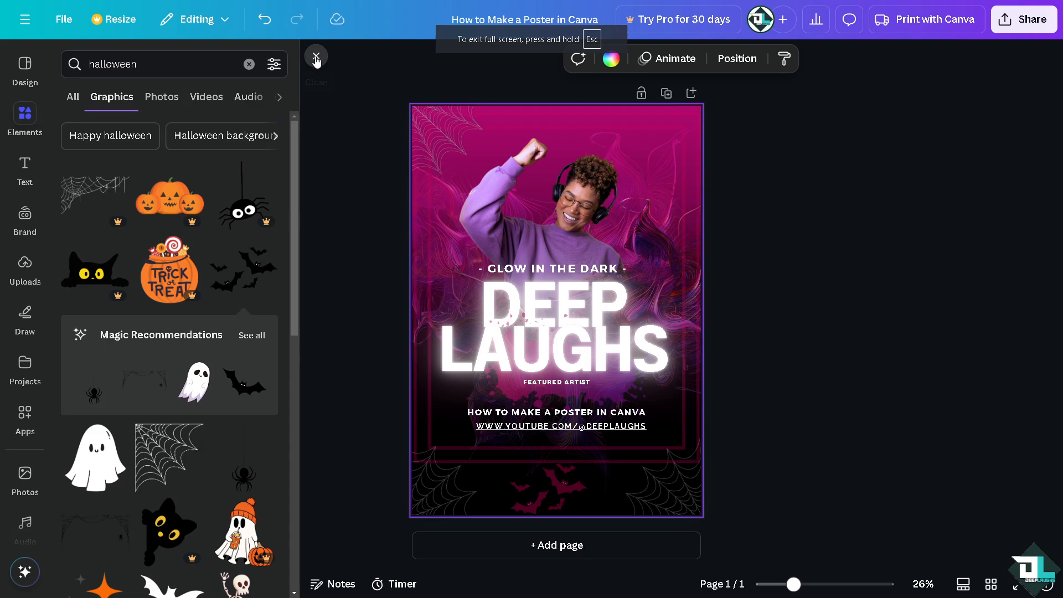
{"action": "left_click", "coordinate": [316, 52]}
Open the PNG download settings and try the premium option that limits the file size.
{"action": "left_click", "coordinate": [1023, 19]}
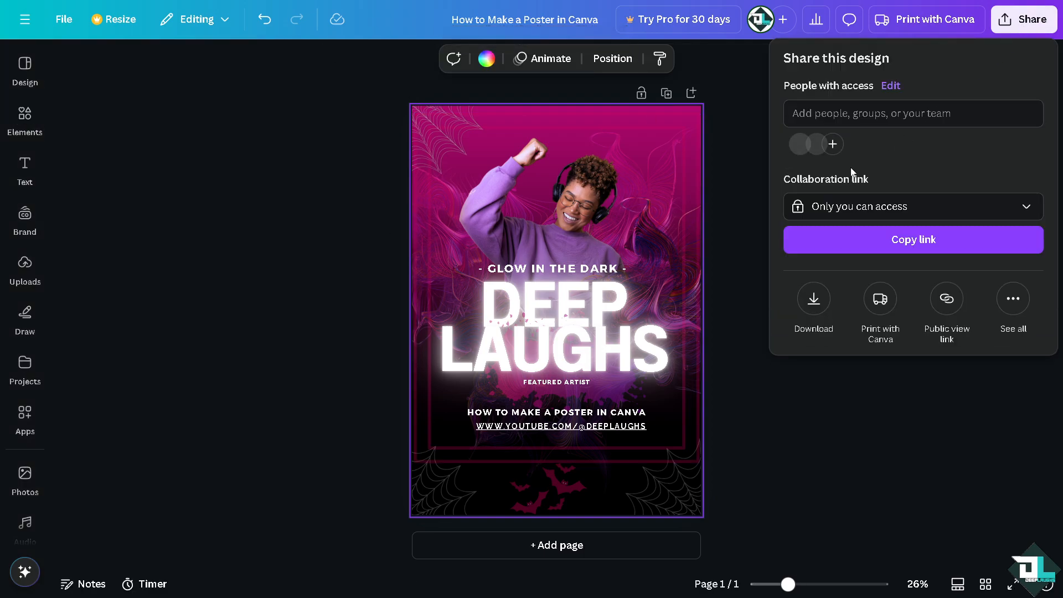
{"action": "left_click", "coordinate": [814, 299]}
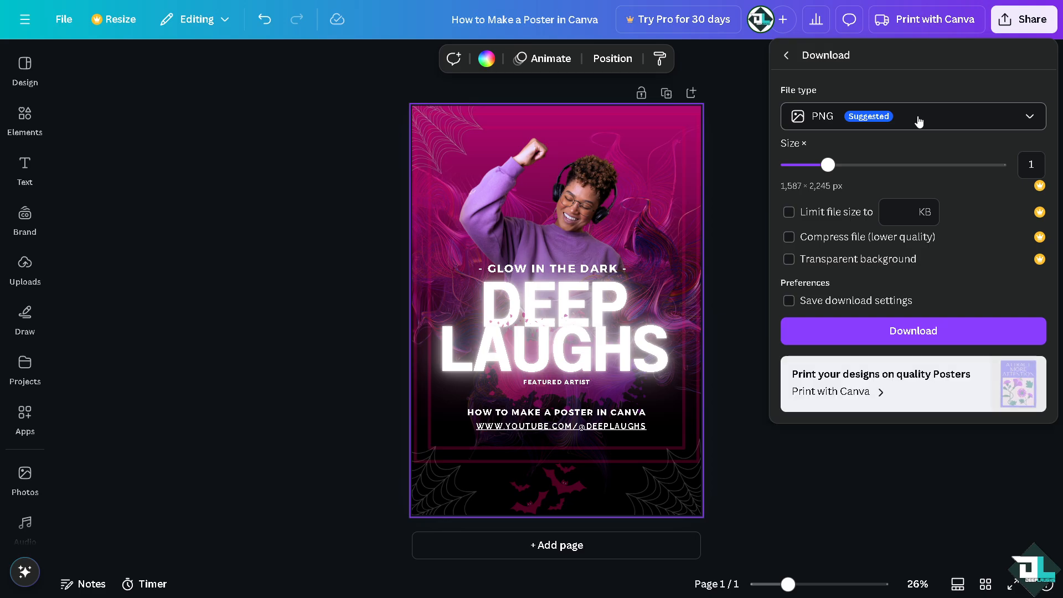
{"action": "left_click", "coordinate": [807, 216]}
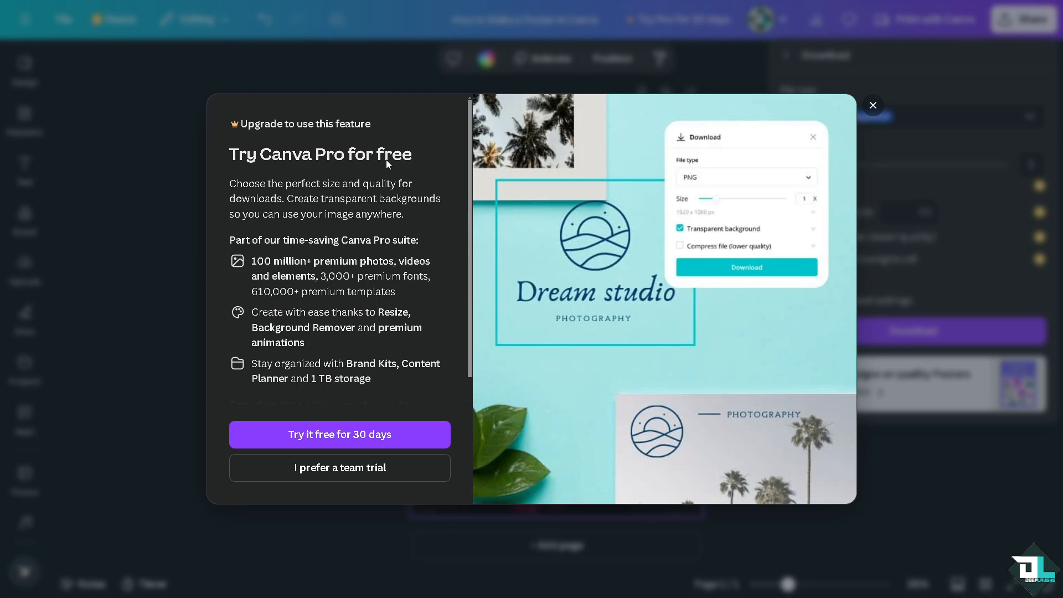
{"action": "left_click", "coordinate": [873, 107]}
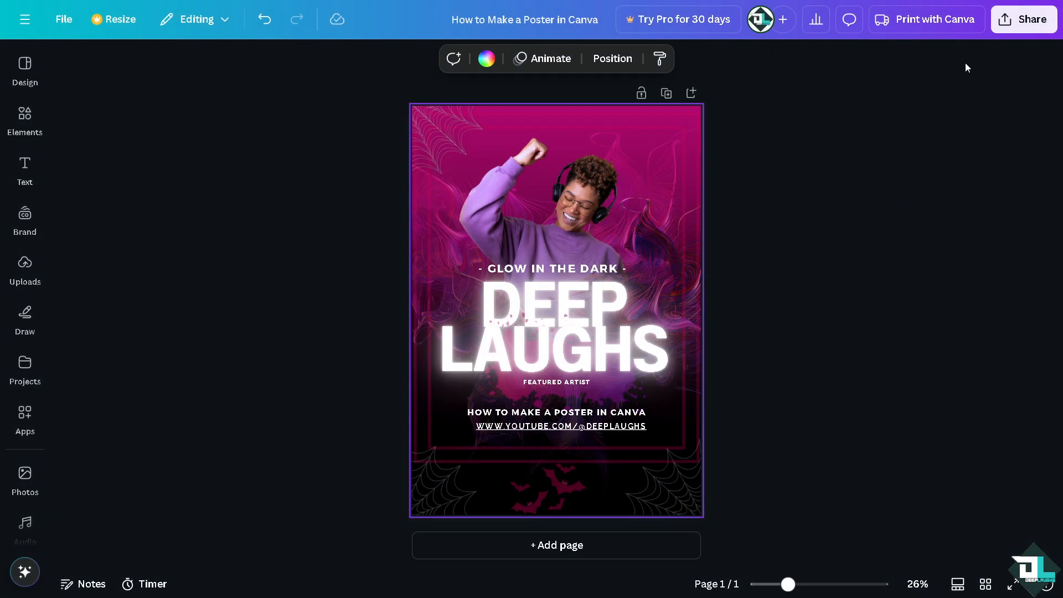
Set the download file type to PDF Print with crop marks and bleed and Flatten PDF enabled.
{"action": "left_click", "coordinate": [1024, 20]}
{"action": "left_click", "coordinate": [814, 293]}
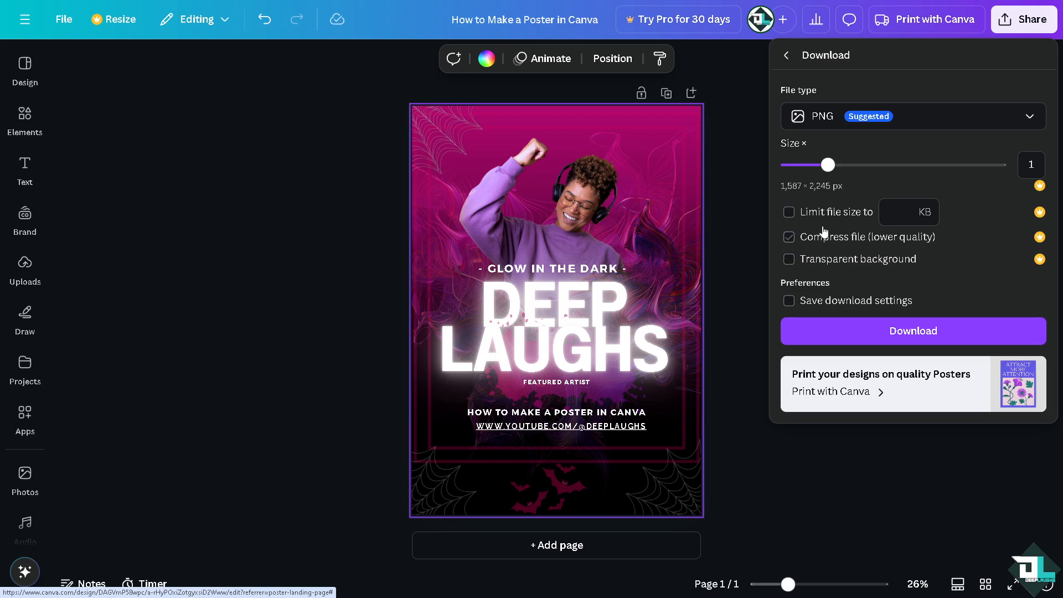
{"action": "left_click", "coordinate": [843, 119]}
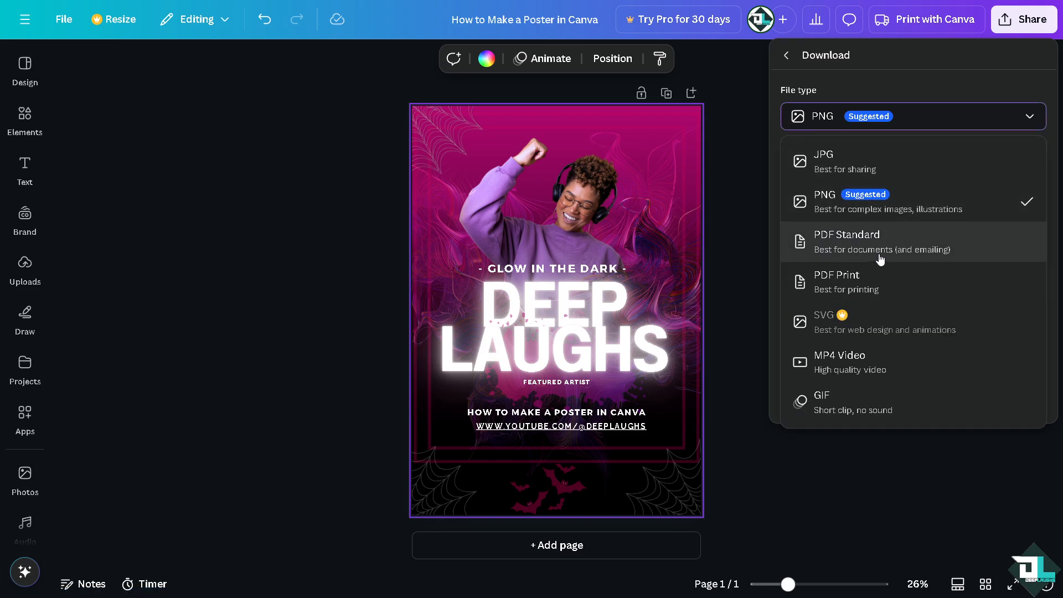
{"action": "left_click", "coordinate": [872, 287]}
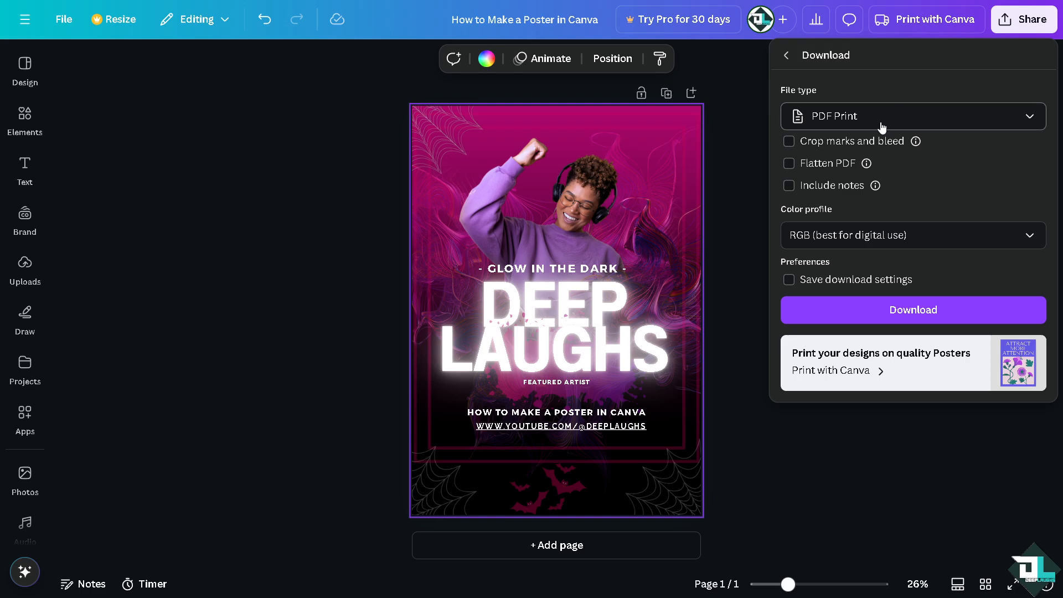
{"action": "left_click", "coordinate": [822, 143]}
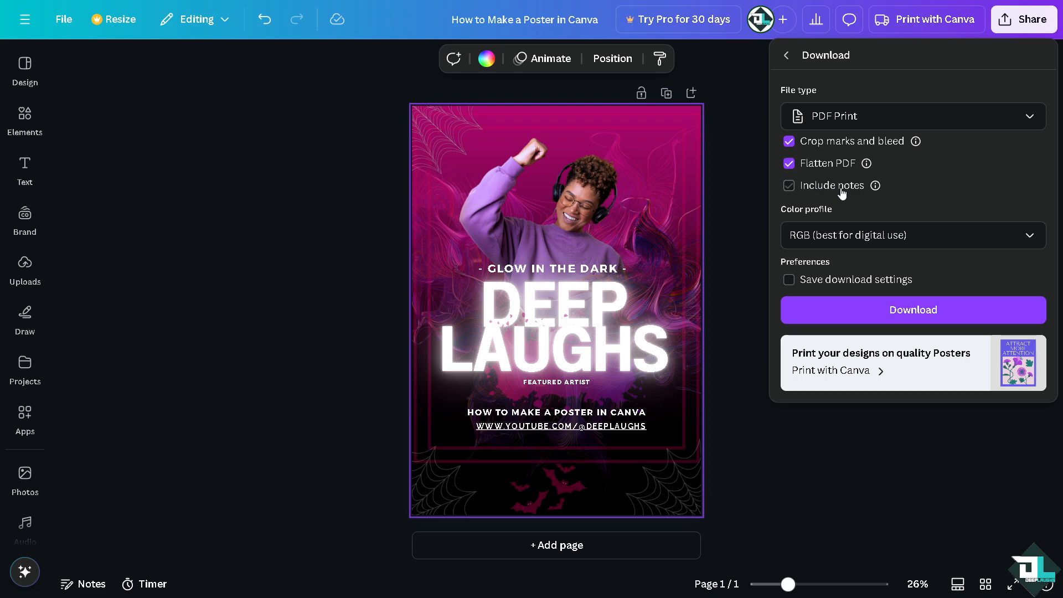
Draft a page comment reading "How to Make a Poster in Canva" without posting it.
{"action": "left_click", "coordinate": [454, 60]}
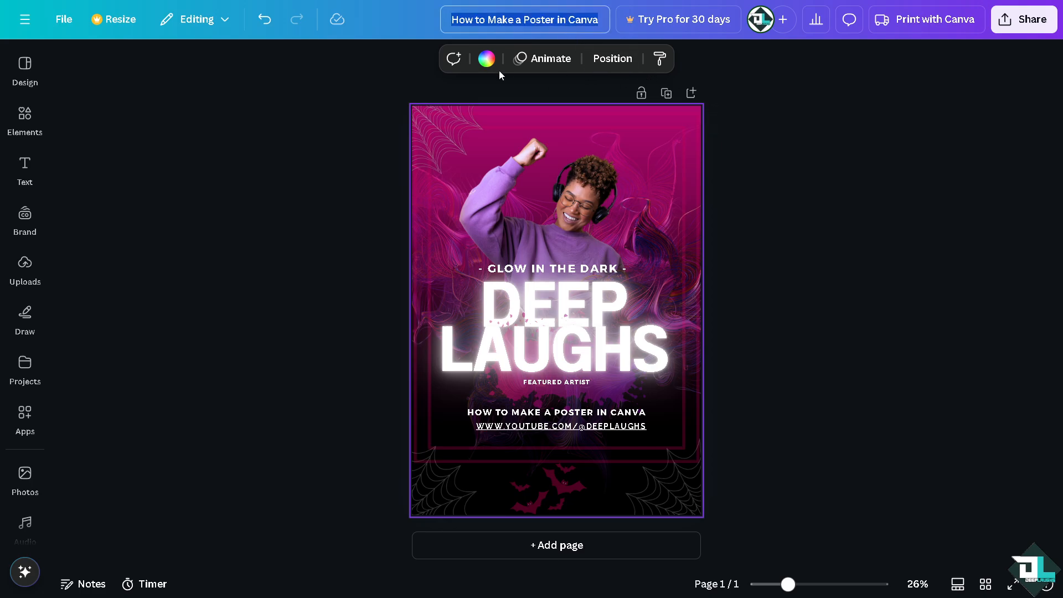
{"action": "left_click", "coordinate": [455, 60]}
{"action": "type", "text": "How to Make a Poster in Canva"}
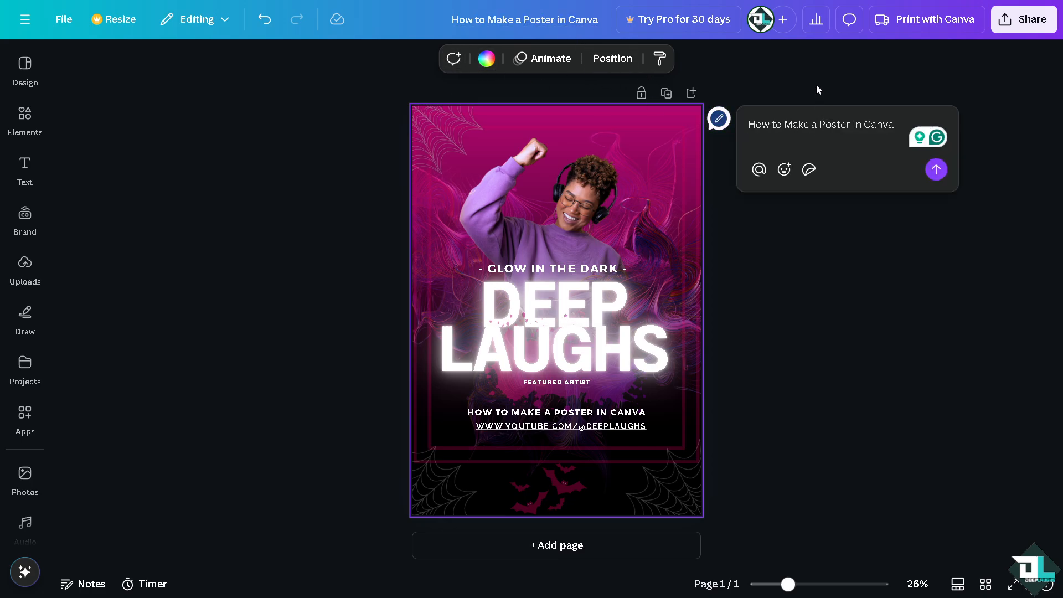
{"action": "left_click", "coordinate": [817, 89]}
Reopen the download settings and choose PDF Print with crop marks and bleed, Flatten PDF, and Include notes enabled.
{"action": "left_click", "coordinate": [1023, 19]}
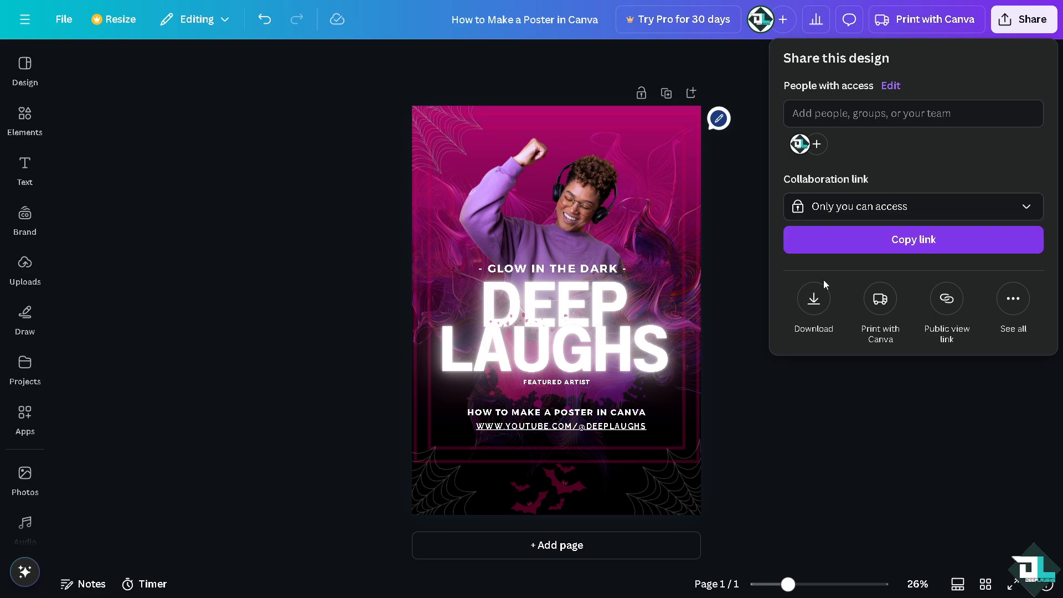
{"action": "left_click", "coordinate": [817, 296]}
{"action": "left_click", "coordinate": [863, 117]}
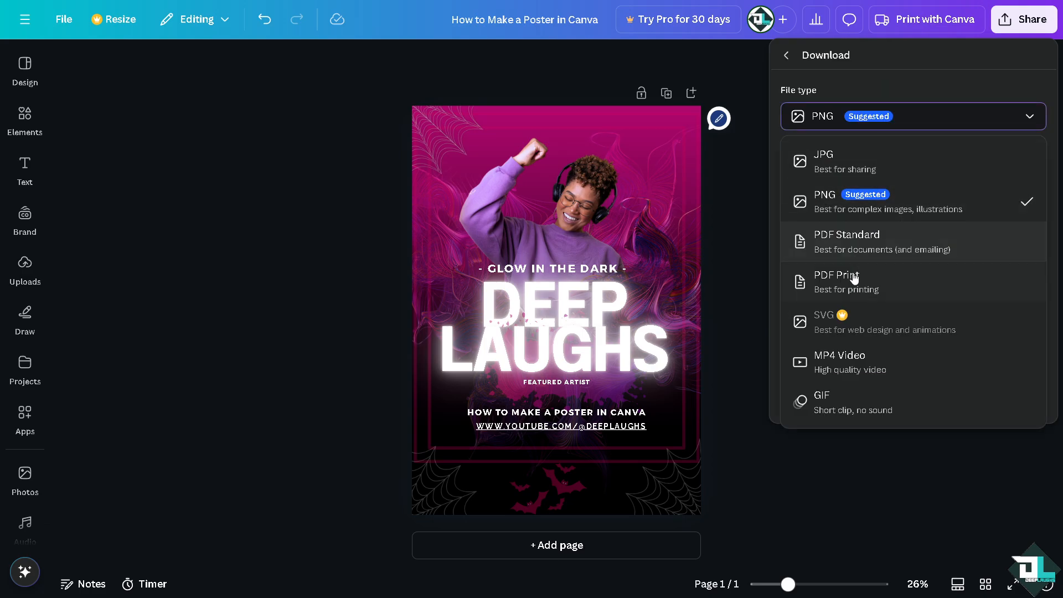
{"action": "left_click", "coordinate": [841, 279]}
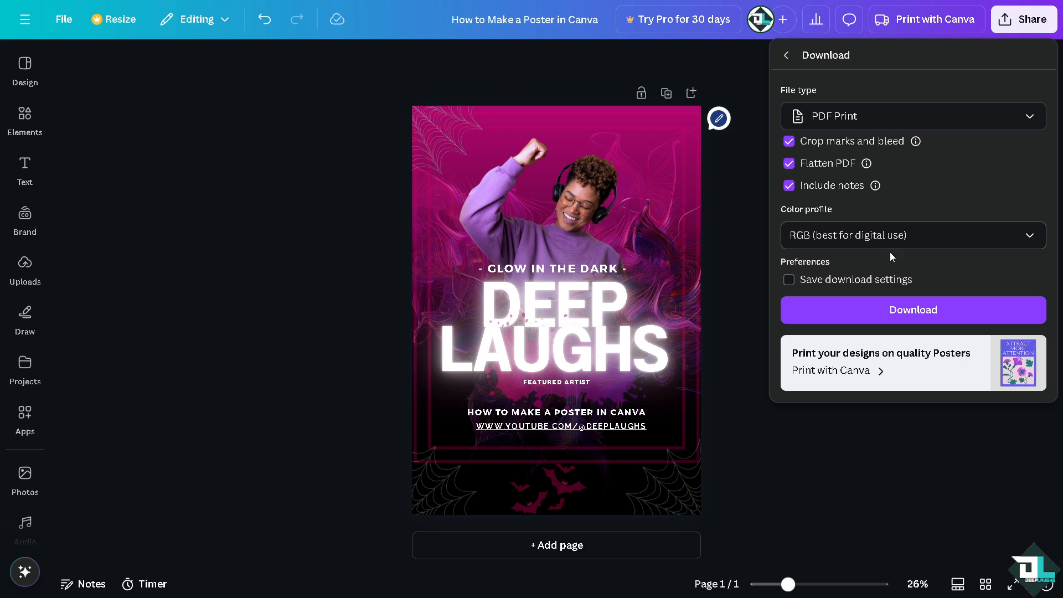
Return to the sharing options, set the collaboration link to "Anyone with the link", and copy the link.
{"action": "left_click", "coordinate": [793, 58]}
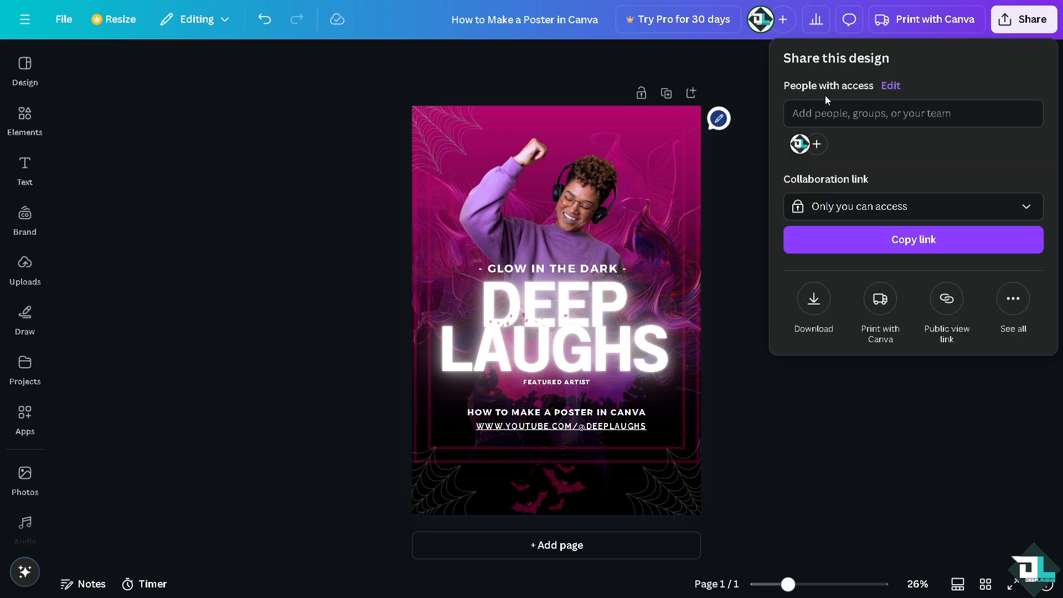
{"action": "left_click", "coordinate": [879, 209]}
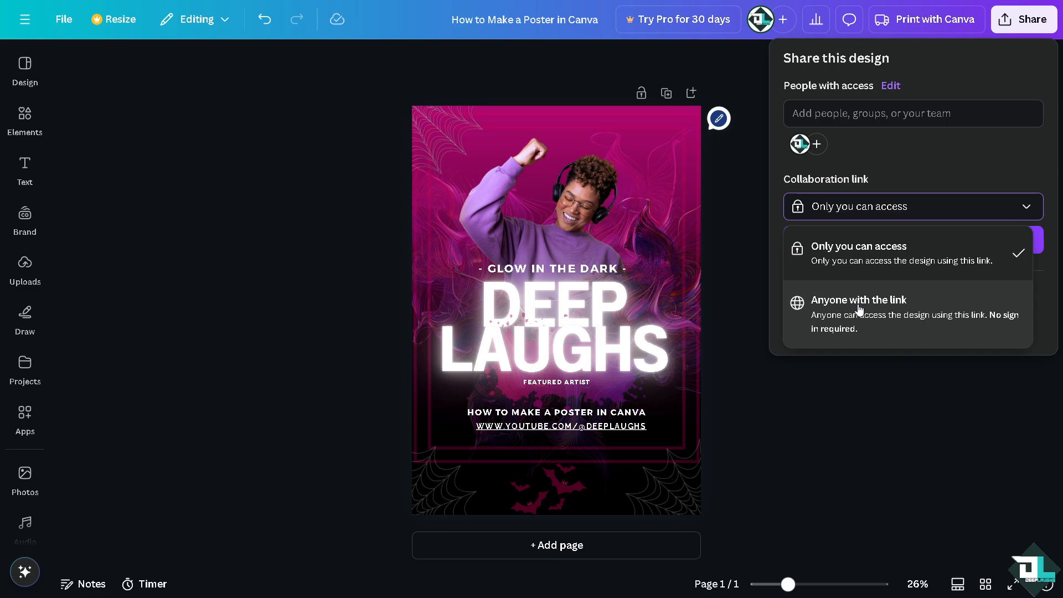
{"action": "left_click", "coordinate": [859, 309]}
{"action": "left_click", "coordinate": [865, 247]}
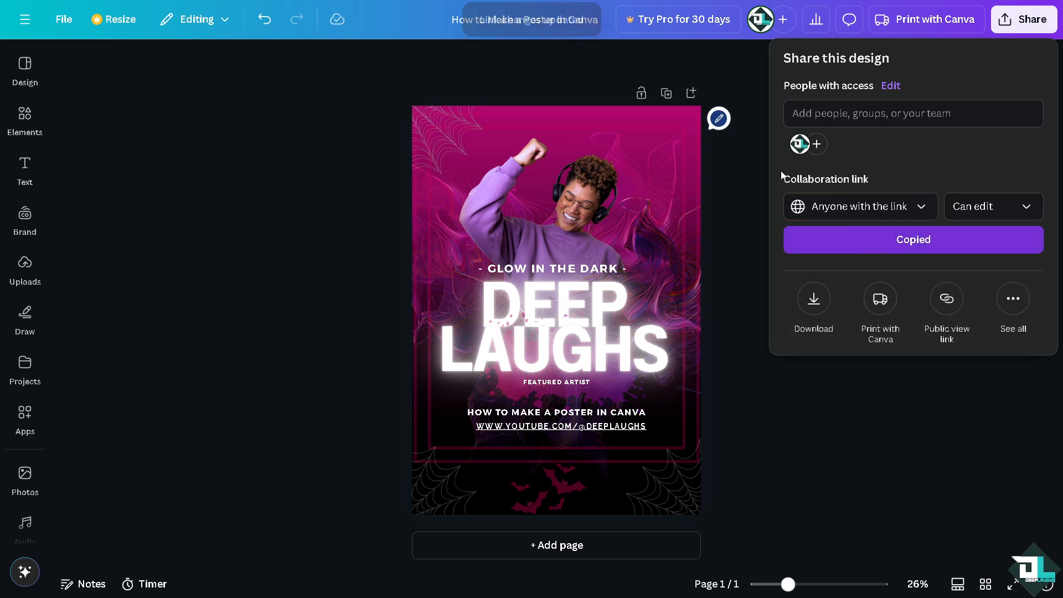
Review all the publishing options for the design, including the save, social and messaging destinations, and close the sharing options.
{"action": "left_click", "coordinate": [1013, 299]}
{"action": "scroll", "coordinate": [886, 310], "scroll_direction": "down", "scroll_amount": 4}
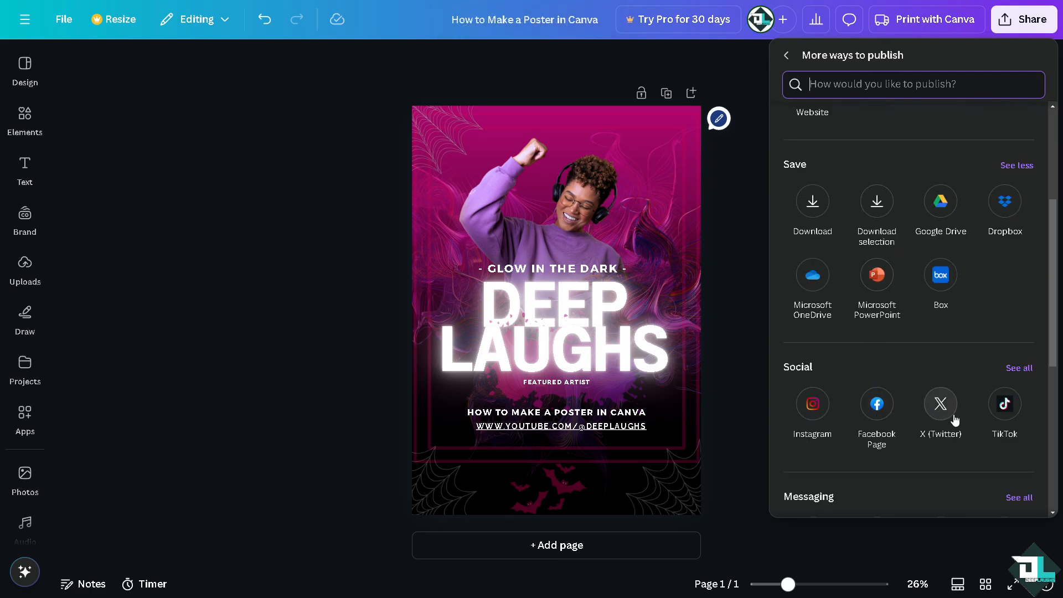
{"action": "scroll", "coordinate": [1005, 410], "scroll_direction": "down", "scroll_amount": 3}
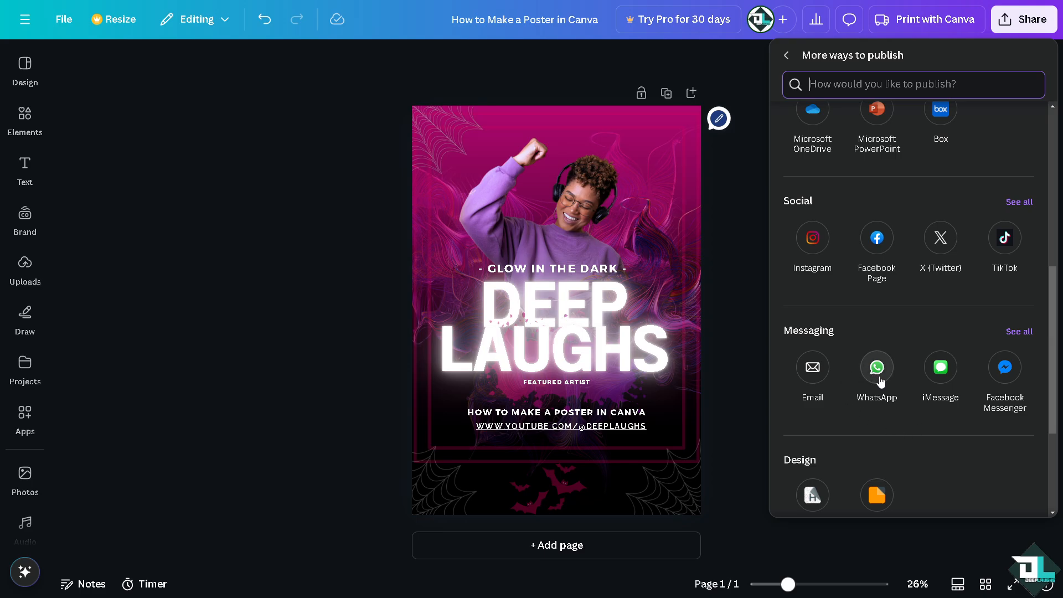
{"action": "scroll", "coordinate": [1000, 385], "scroll_direction": "up", "scroll_amount": 4}
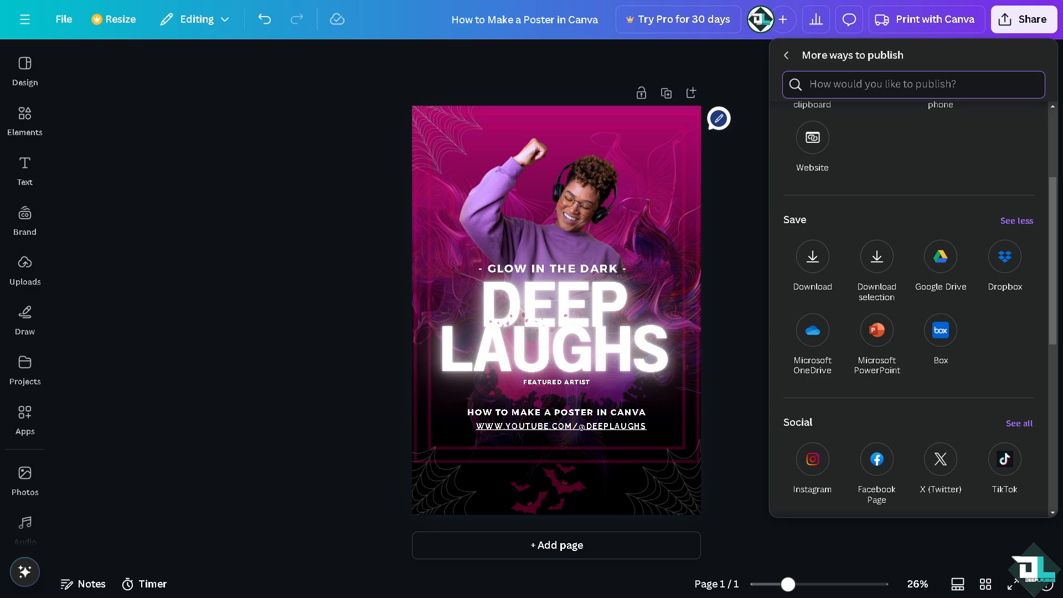
{"action": "left_click", "coordinate": [524, 20]}
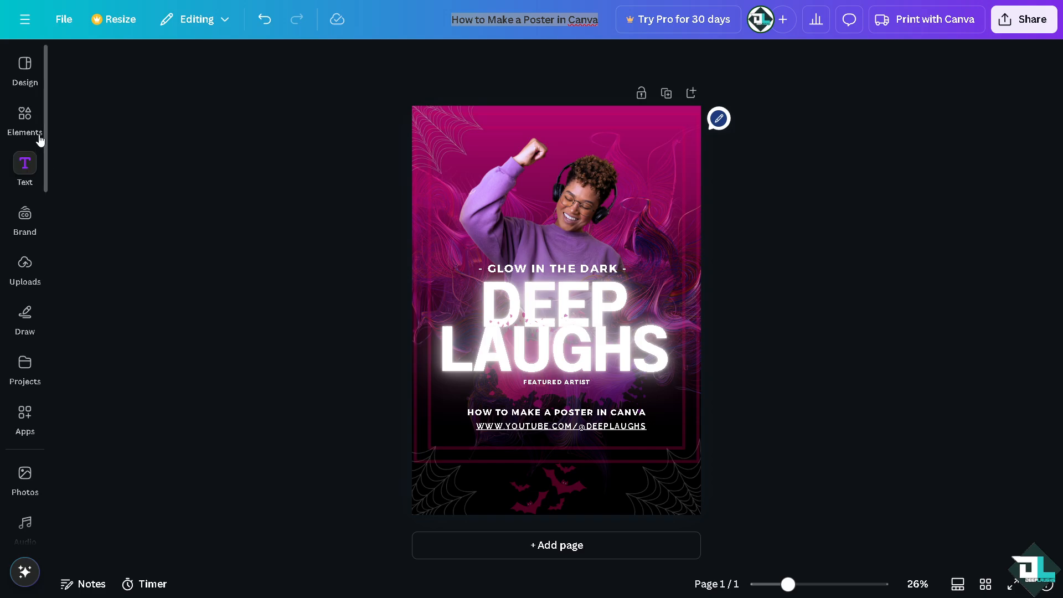
{"action": "left_click", "coordinate": [29, 121]}
{"action": "left_click", "coordinate": [33, 226]}
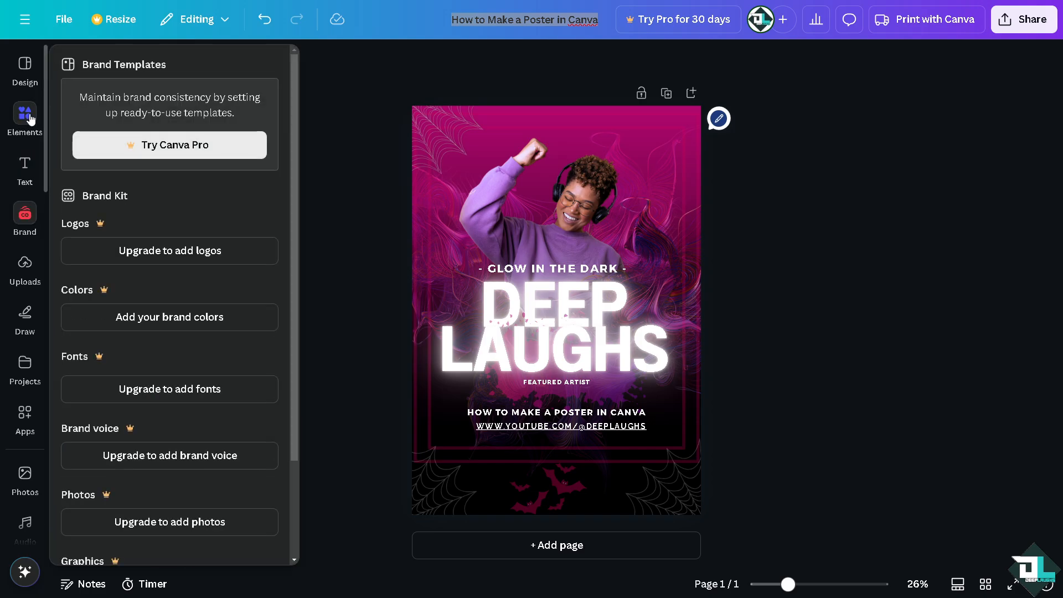
{"action": "left_click", "coordinate": [26, 116]}
{"action": "left_click", "coordinate": [73, 103]}
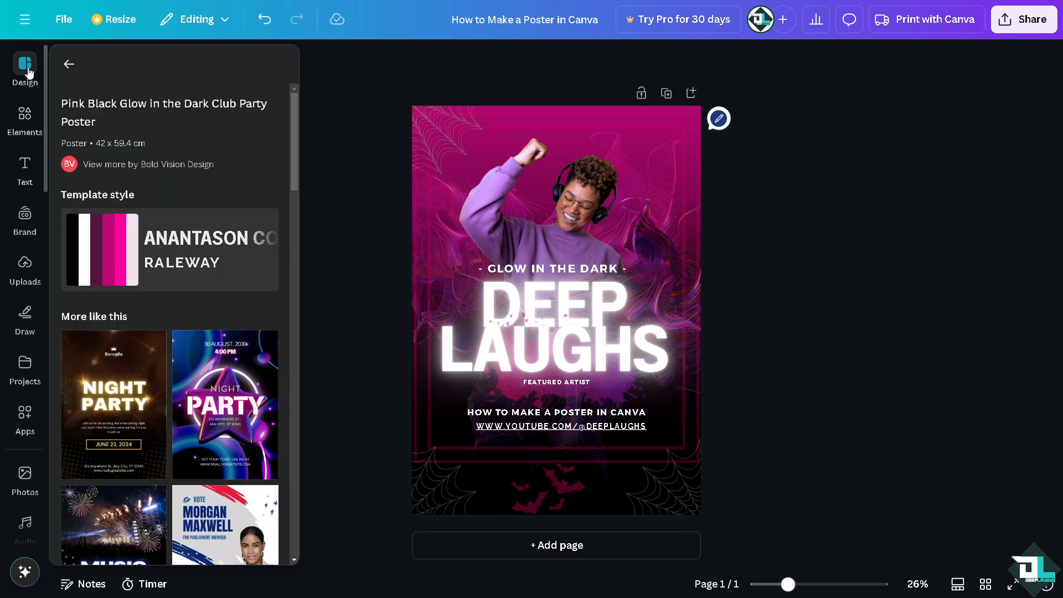
Leave the current template's details, search the design templates for "Poster", and browse the matching designs.
{"action": "left_click", "coordinate": [25, 66]}
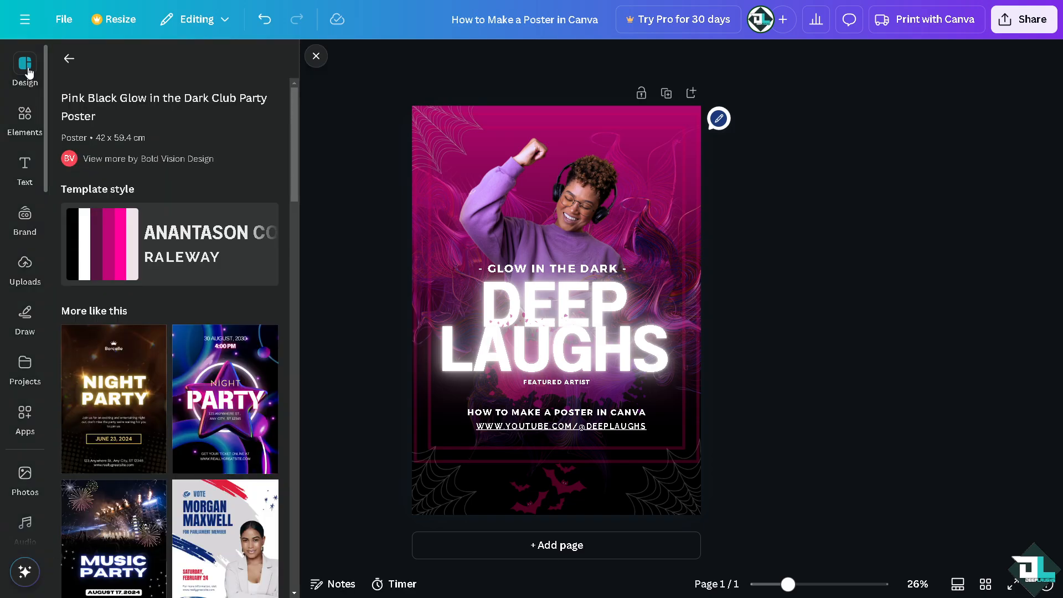
{"action": "left_click", "coordinate": [69, 58]}
{"action": "left_click", "coordinate": [240, 99]}
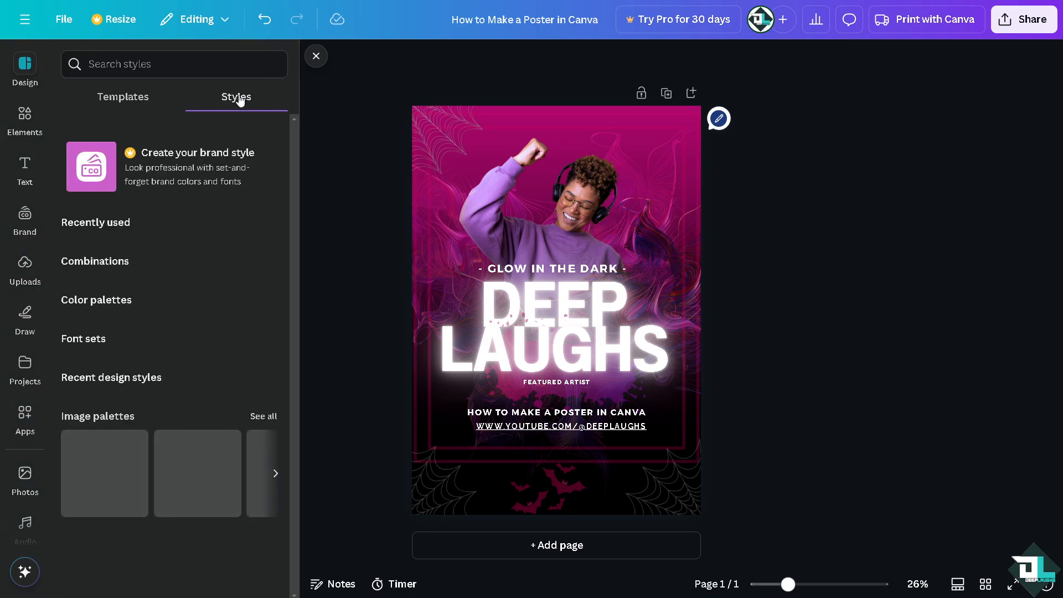
{"action": "left_click", "coordinate": [102, 106]}
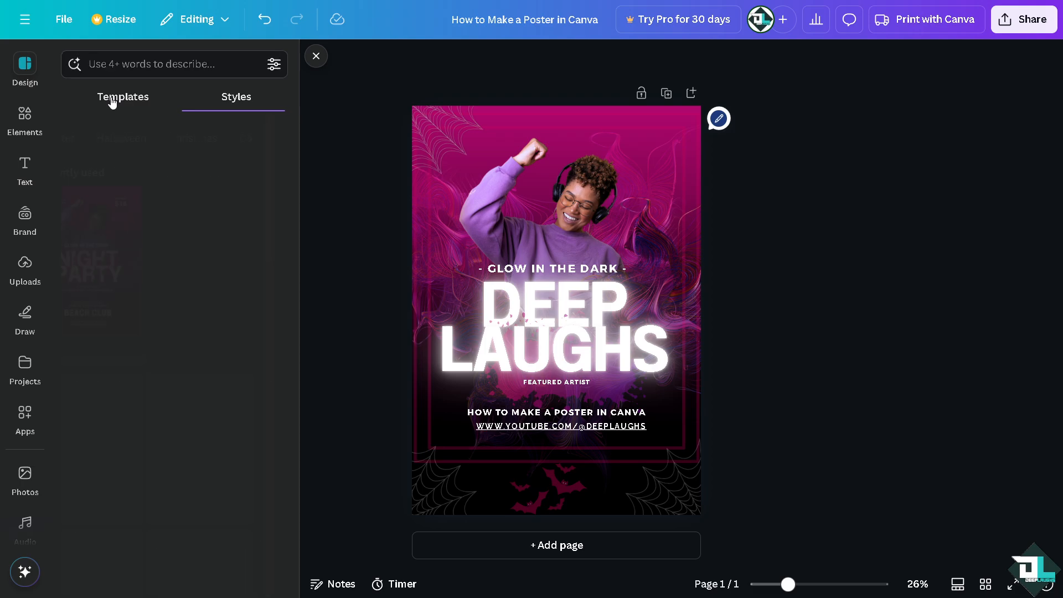
{"action": "left_click", "coordinate": [148, 64]}
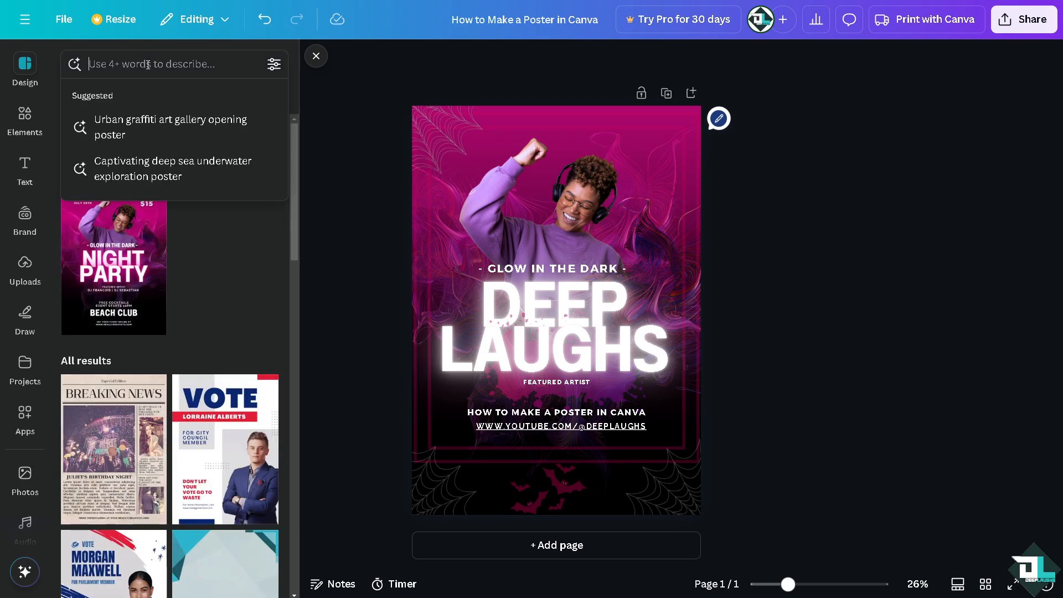
{"action": "type", "text": "Poster"}
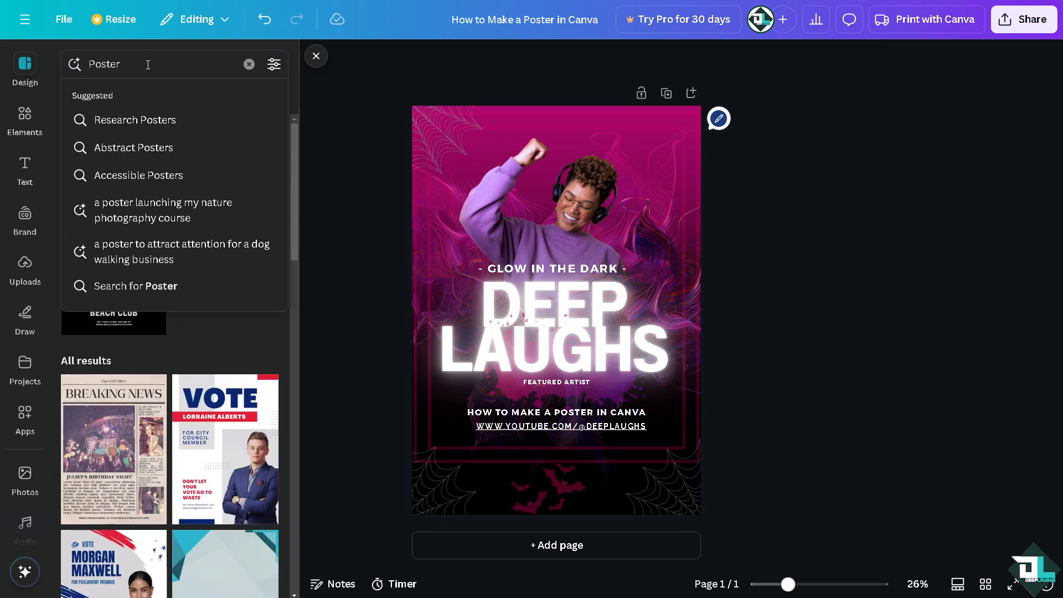
{"action": "key", "text": "Return"}
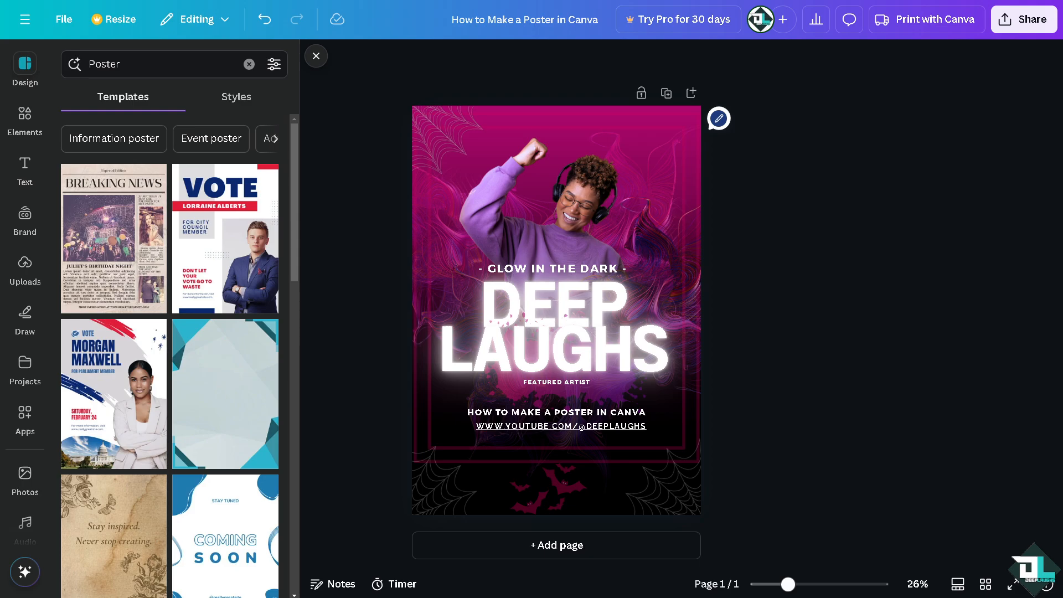
{"action": "scroll", "coordinate": [207, 329], "scroll_direction": "down", "scroll_amount": 2}
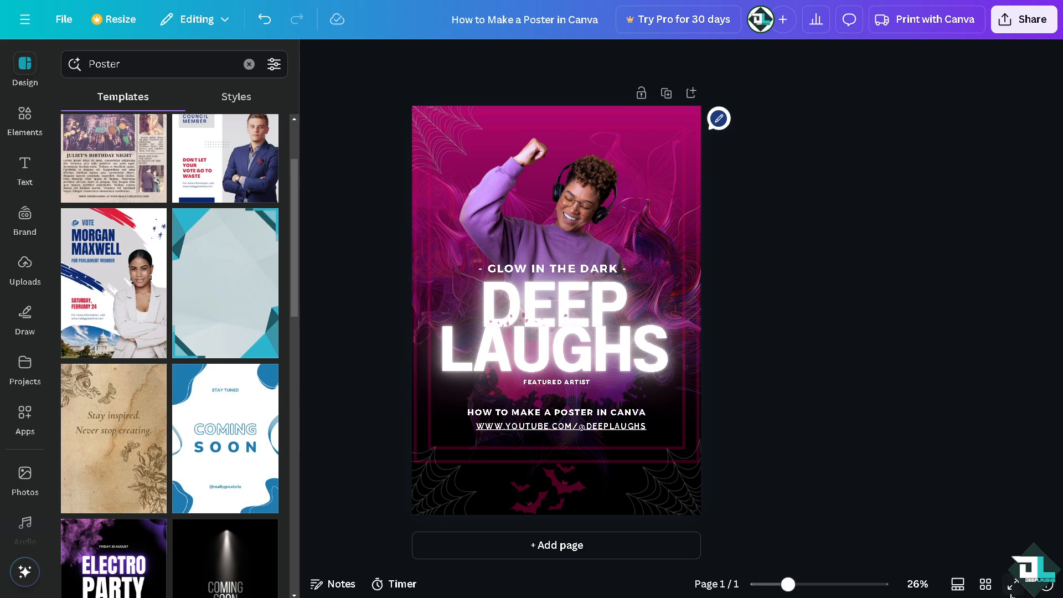
Present the finished poster in full screen.
{"action": "left_click", "coordinate": [1012, 583]}
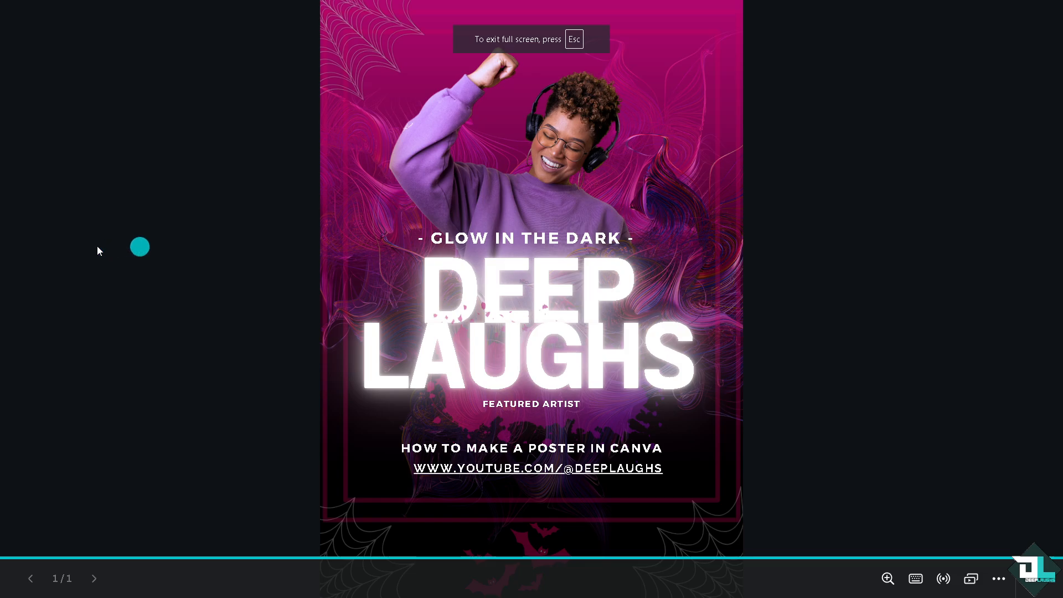